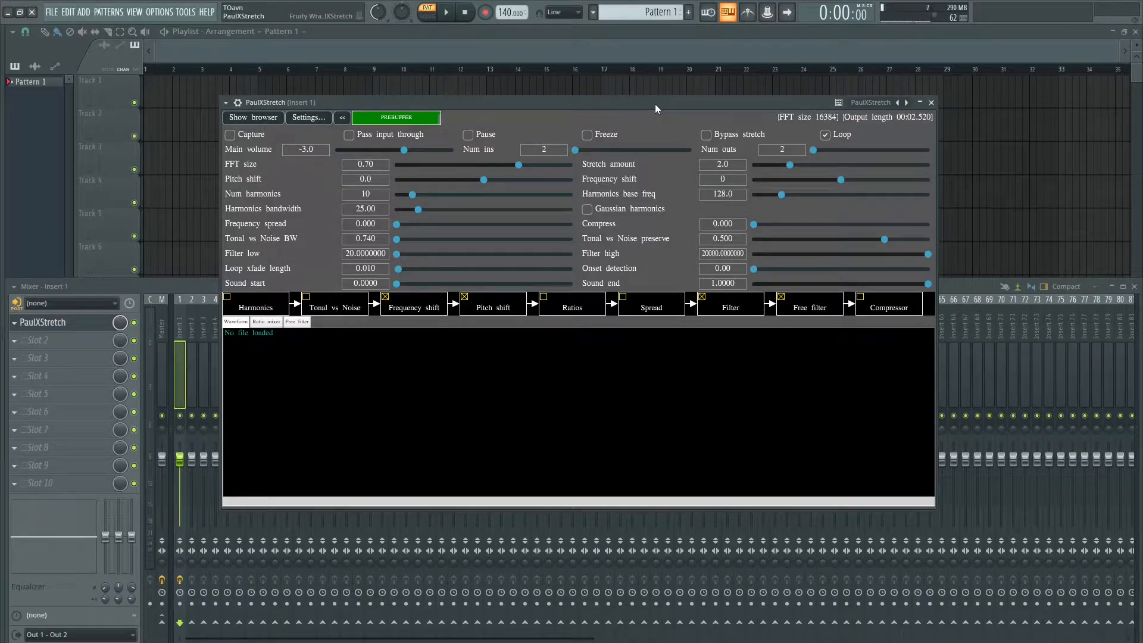
mouse_move(655, 103)
left_mouse_down()
mouse_move(675, 105)
mouse_move(628, 106)
mouse_move(663, 113)
mouse_move(648, 115)
left_mouse_up()
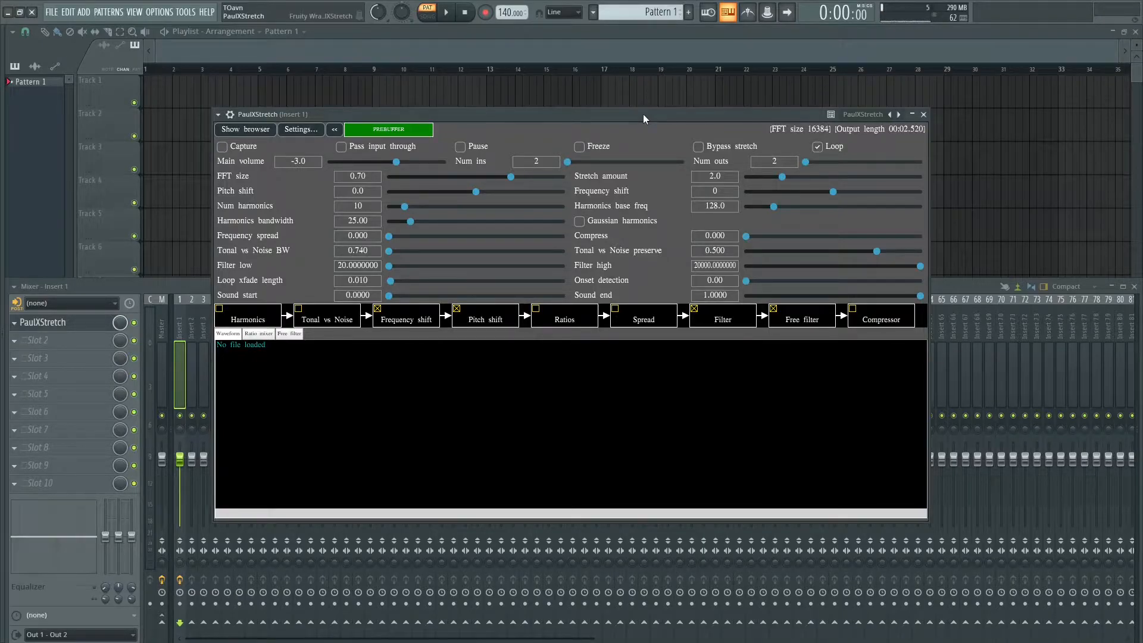
mouse_move(644, 115)
left_mouse_down()
mouse_move(662, 104)
mouse_move(656, 121)
left_mouse_up()
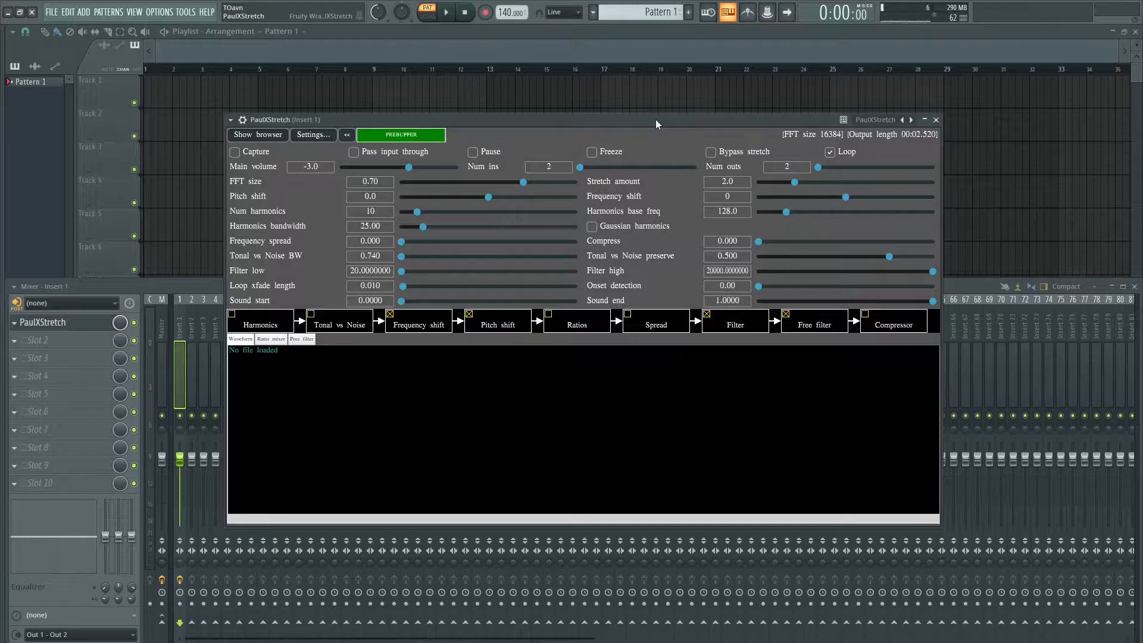
left_click_drag(655, 119, 666, 126)
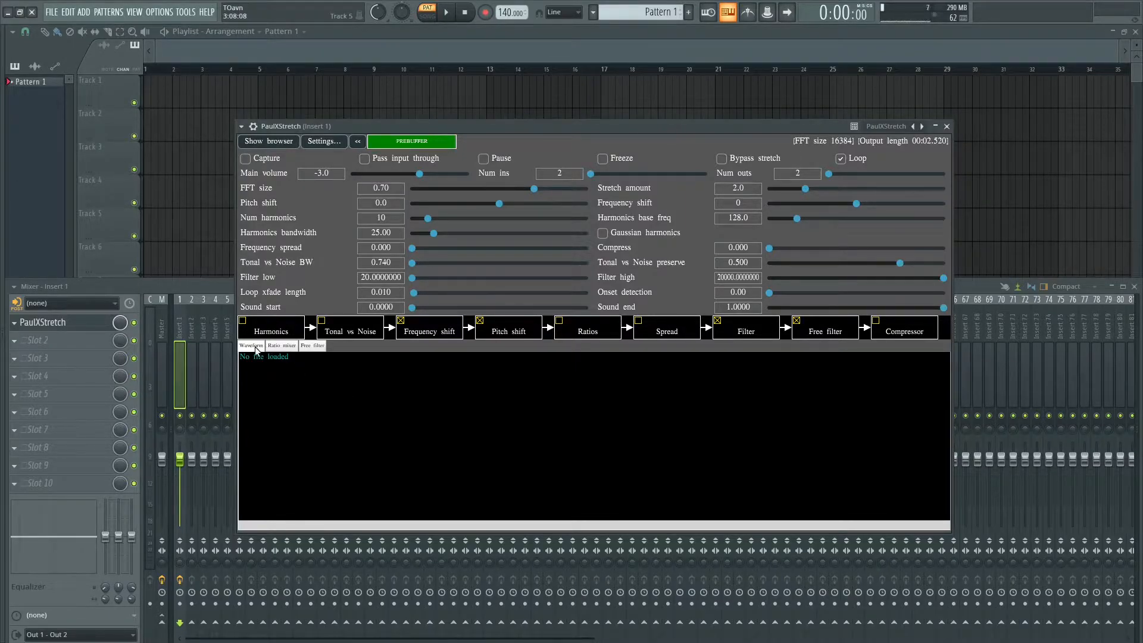
Preview the 115 04 A Minor Natural audio file in the projects folder and load it into PaulXStretch on Insert 1
key("alt+F8")
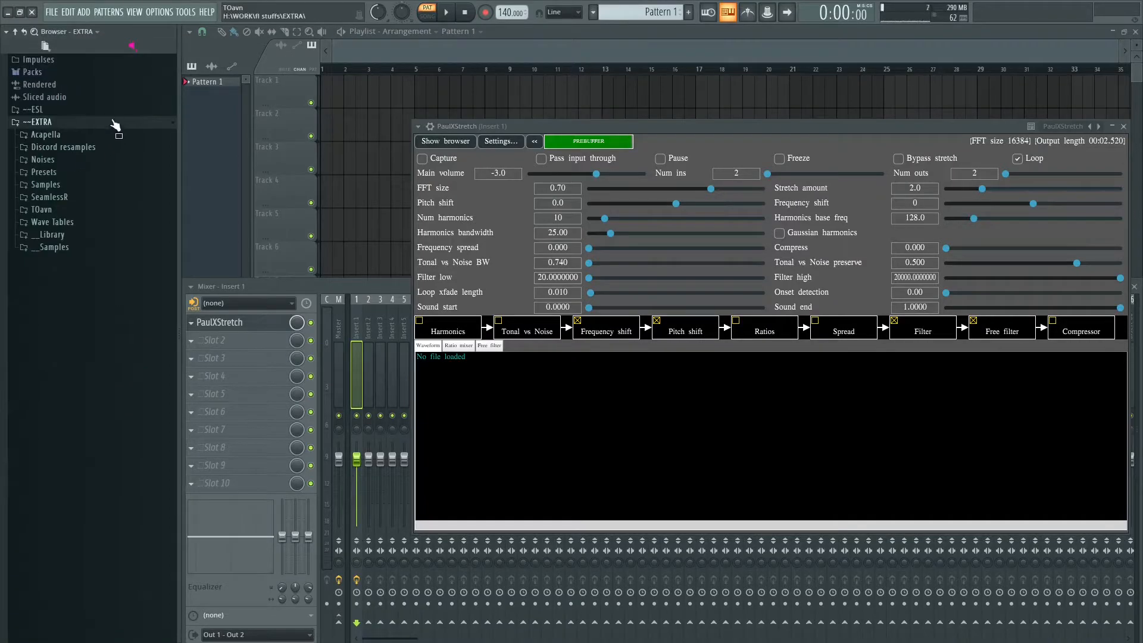
left_click(46, 47)
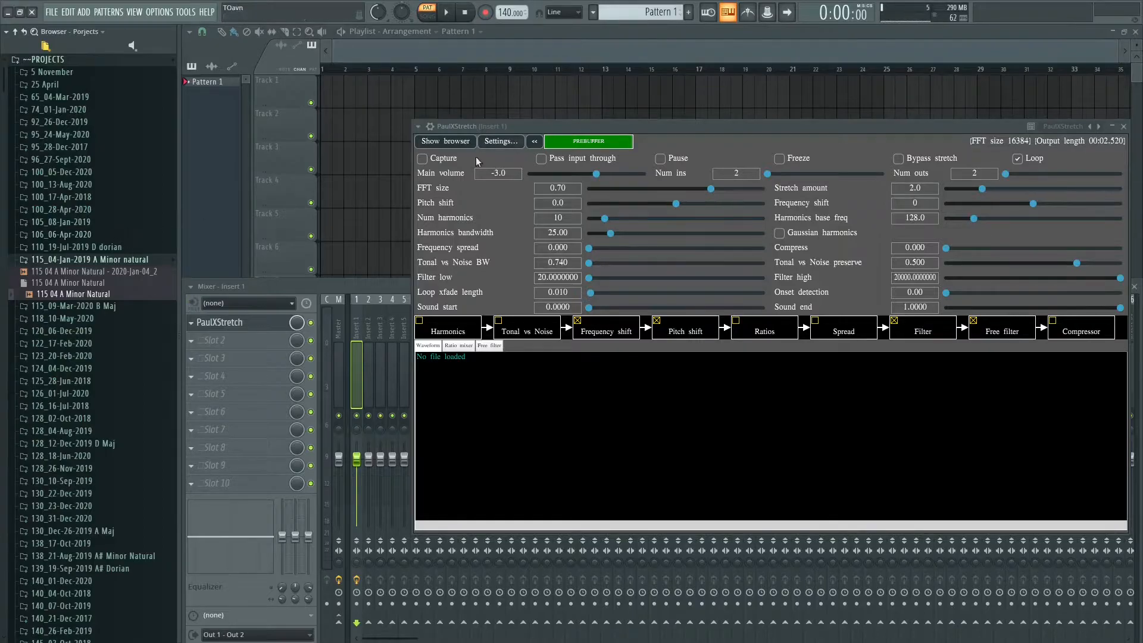
left_click(107, 297)
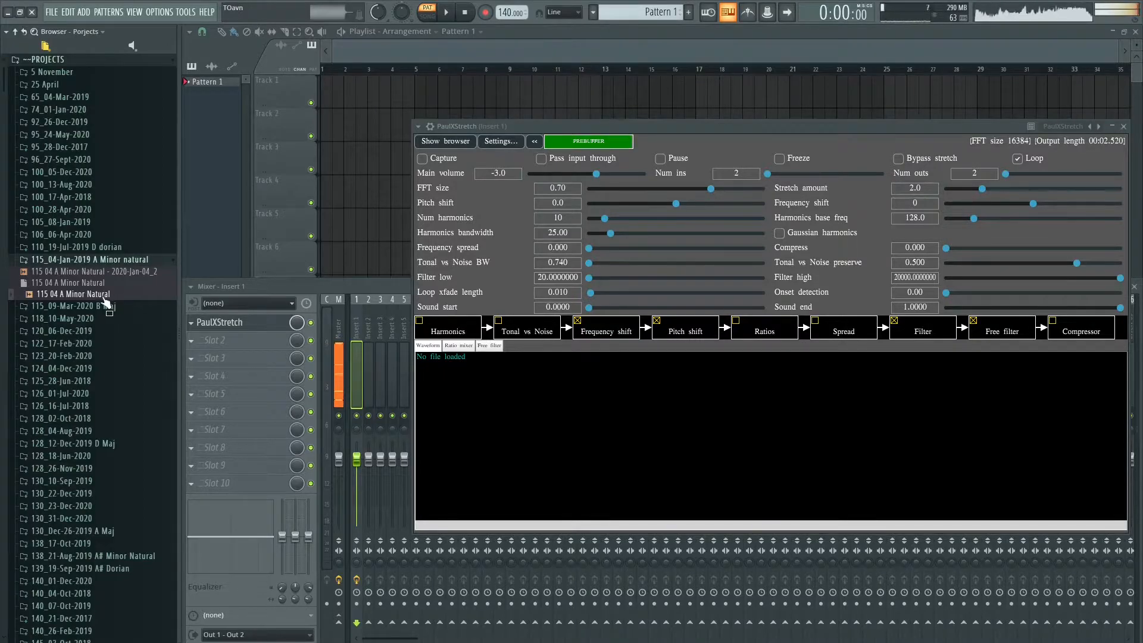
left_click_drag(110, 294, 467, 357)
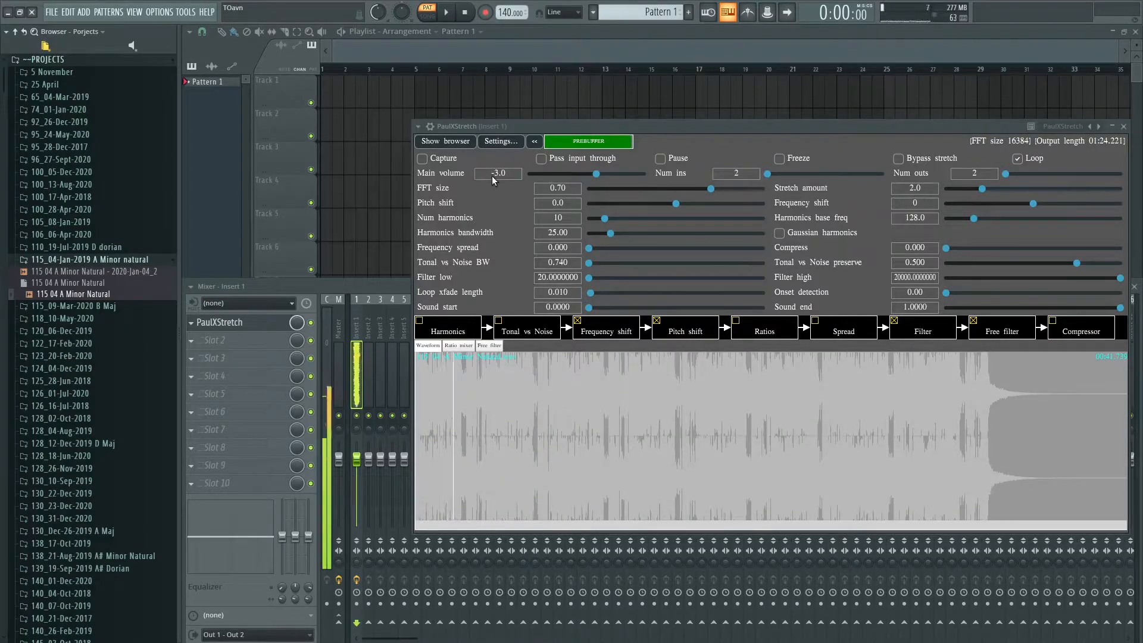
Hide the file browser, pause PaulXStretch playback, and reposition the plugin window over the playlist
left_click_drag(600, 129, 497, 152)
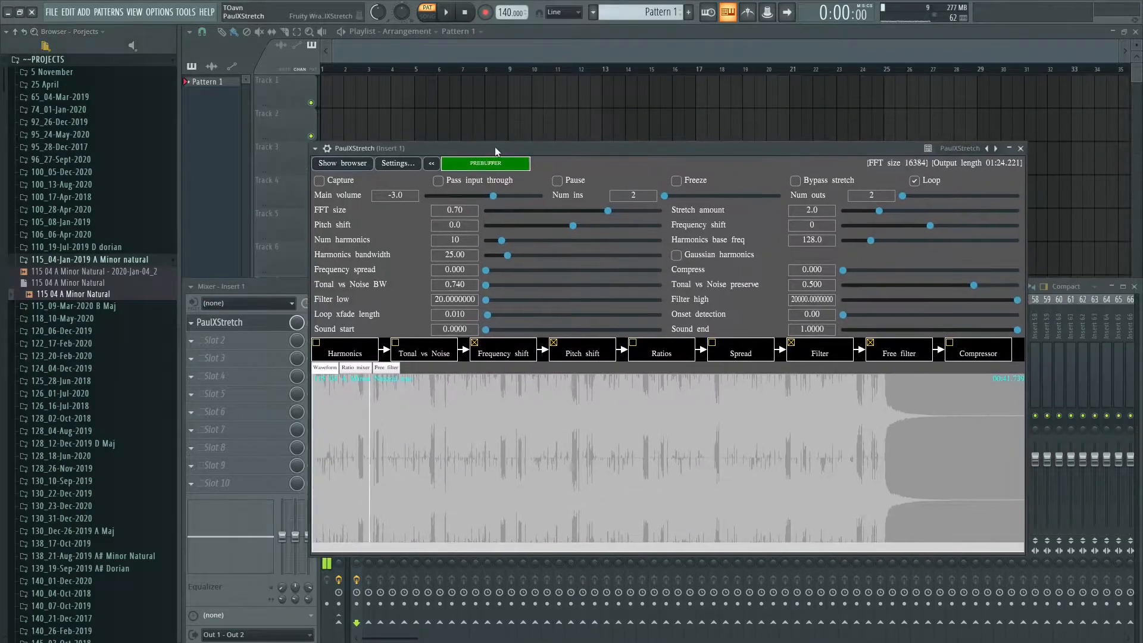
key("alt+F8")
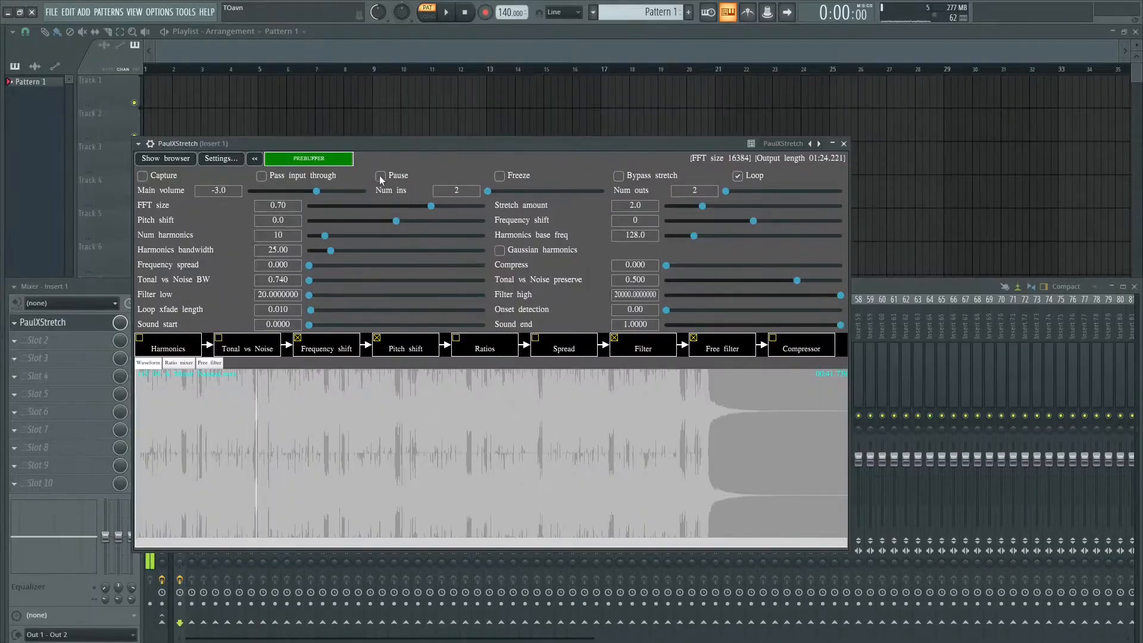
left_click(380, 175)
left_click_drag(418, 144, 469, 142)
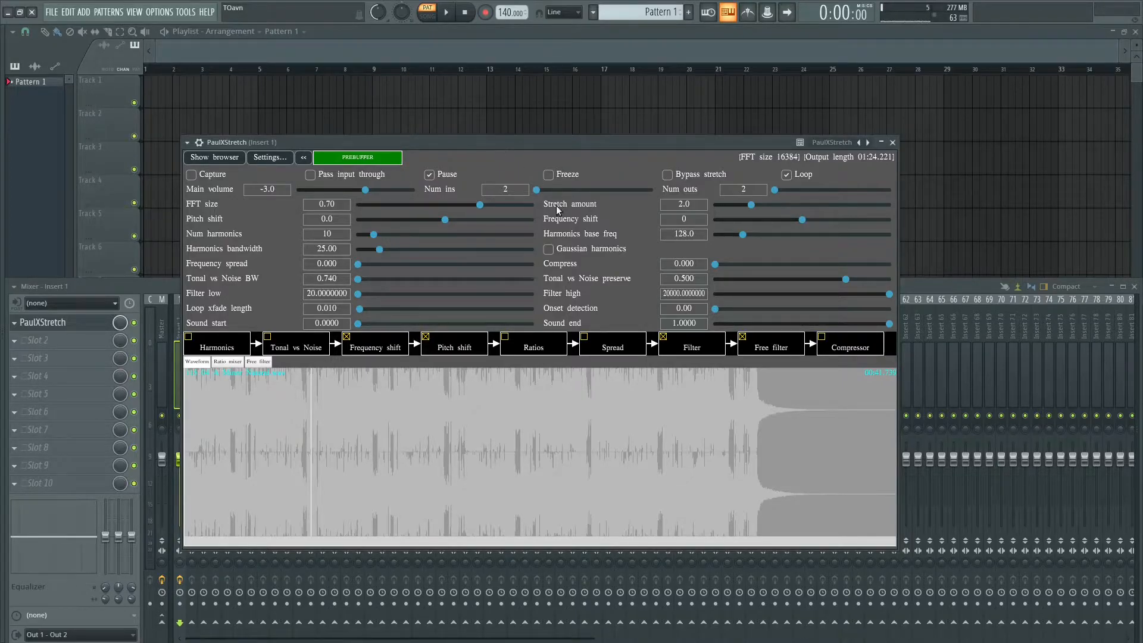
left_click_drag(381, 142, 414, 135)
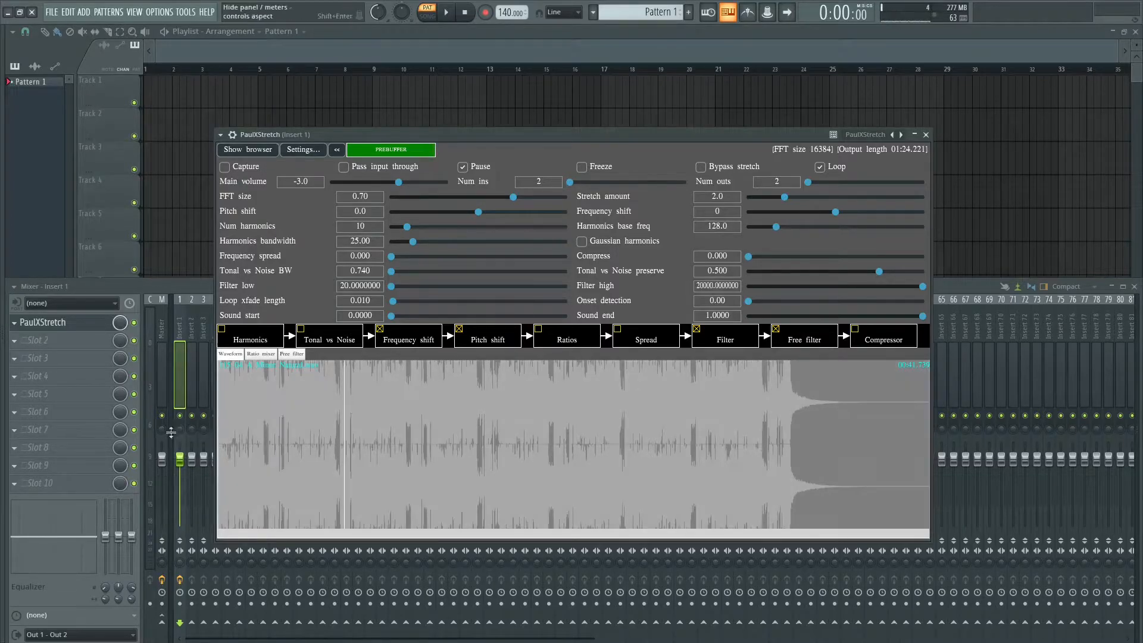
Browse the Foley samples in the Drums (ModeAudio) pack and open PaulXStretch on the Master track
key("alt+F8")
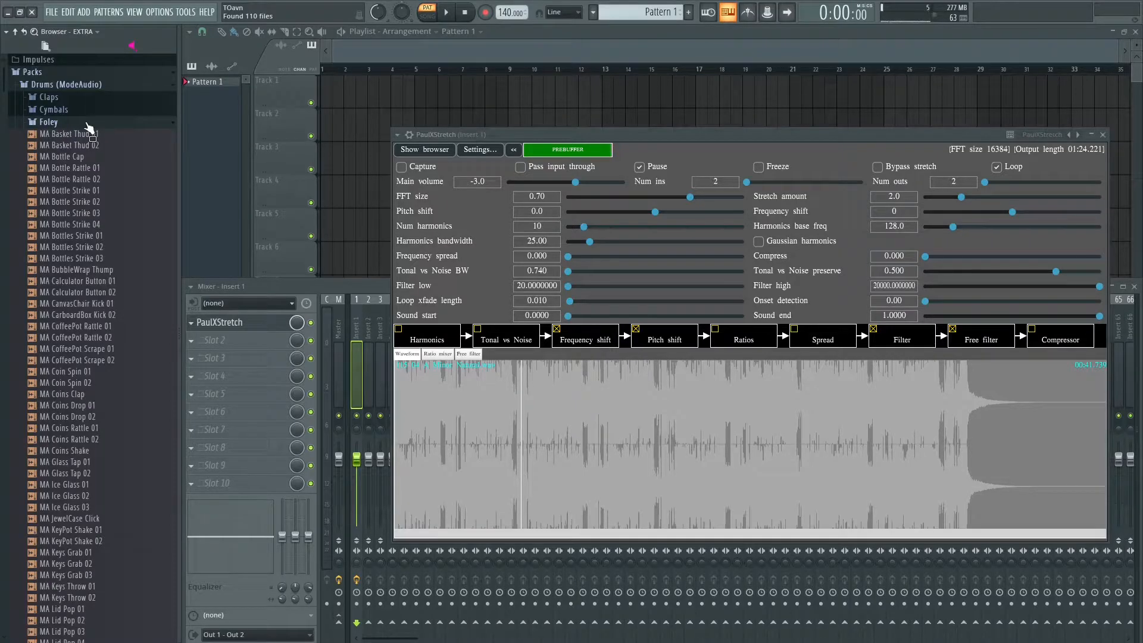
left_click(75, 201)
left_click_drag(90, 246, 174, 148)
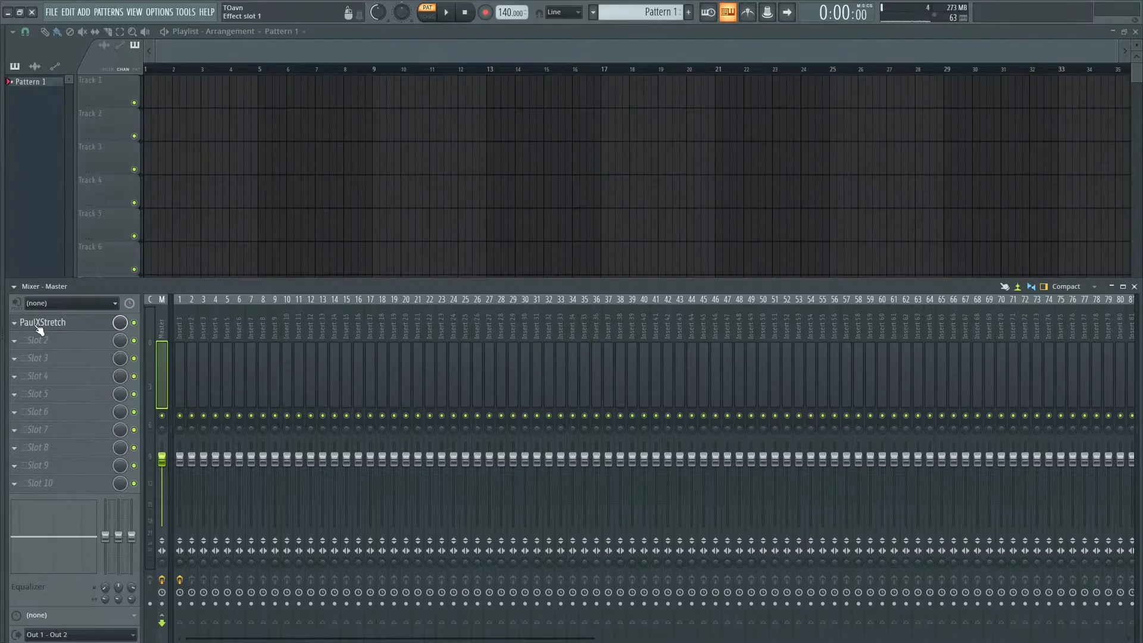
left_click(55, 326)
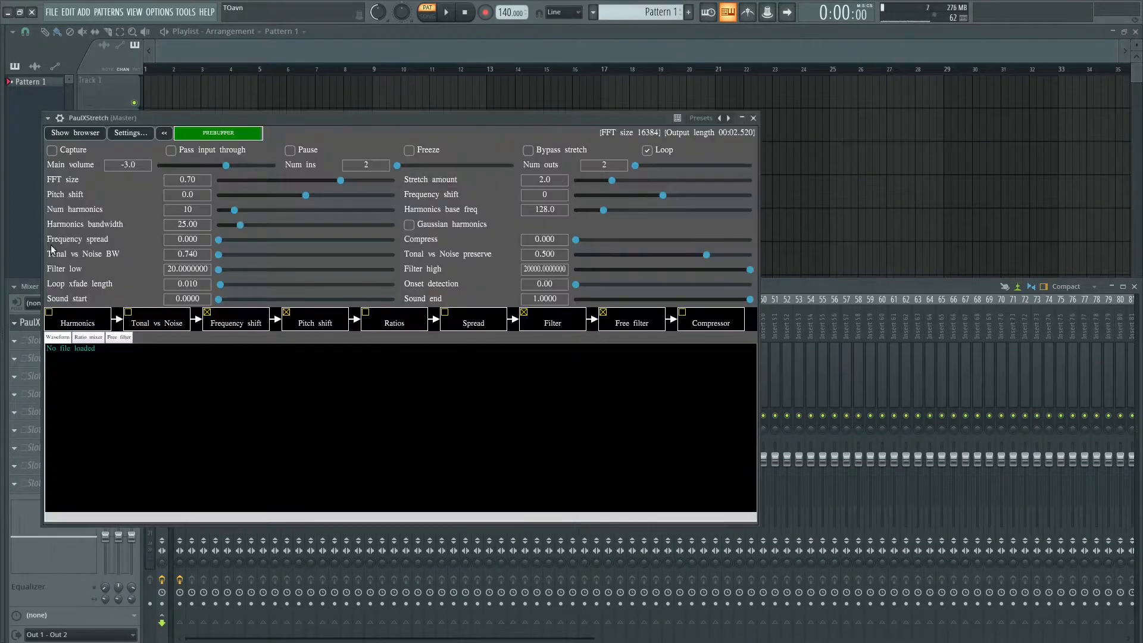
left_click_drag(202, 116, 496, 107)
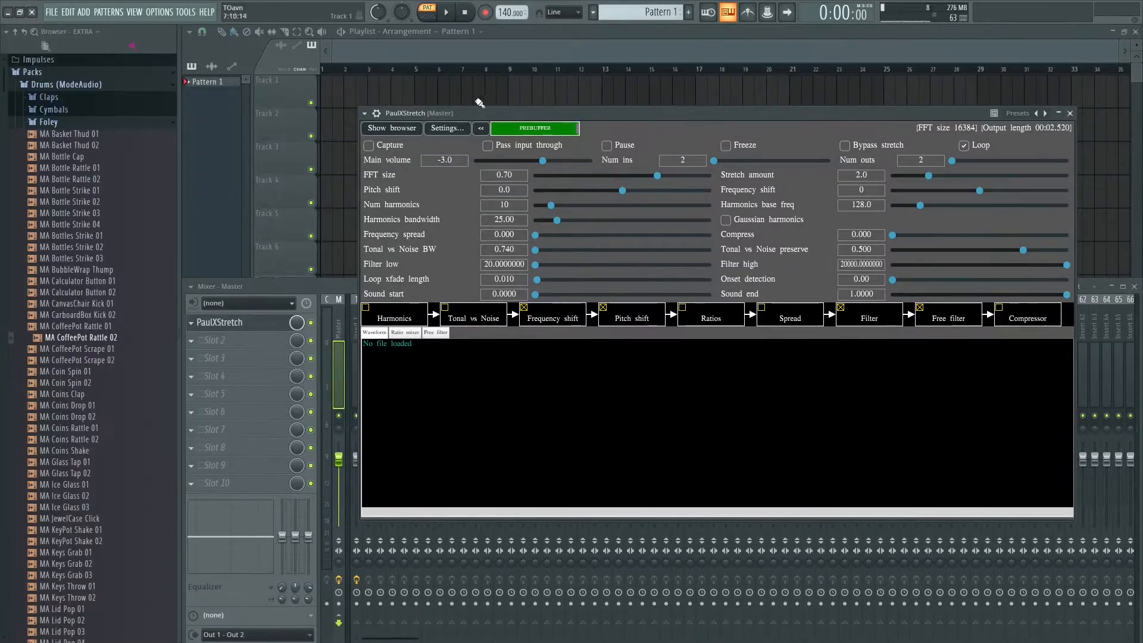
Capture a run of auditioned Foley samples, ending with MA Glass Tap 02, into the Master track's PaulXStretch and close the plugin
left_click(367, 144)
key("Down")
key("Down")
key("Down")
key("Down")
key("Down")
key("Down")
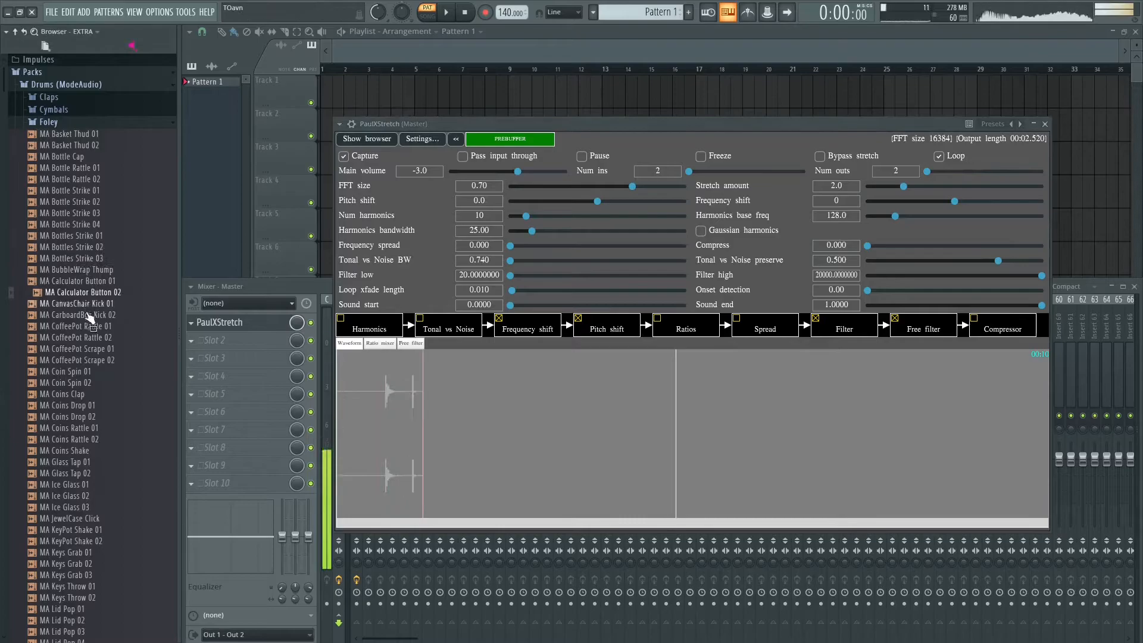
left_click(87, 472)
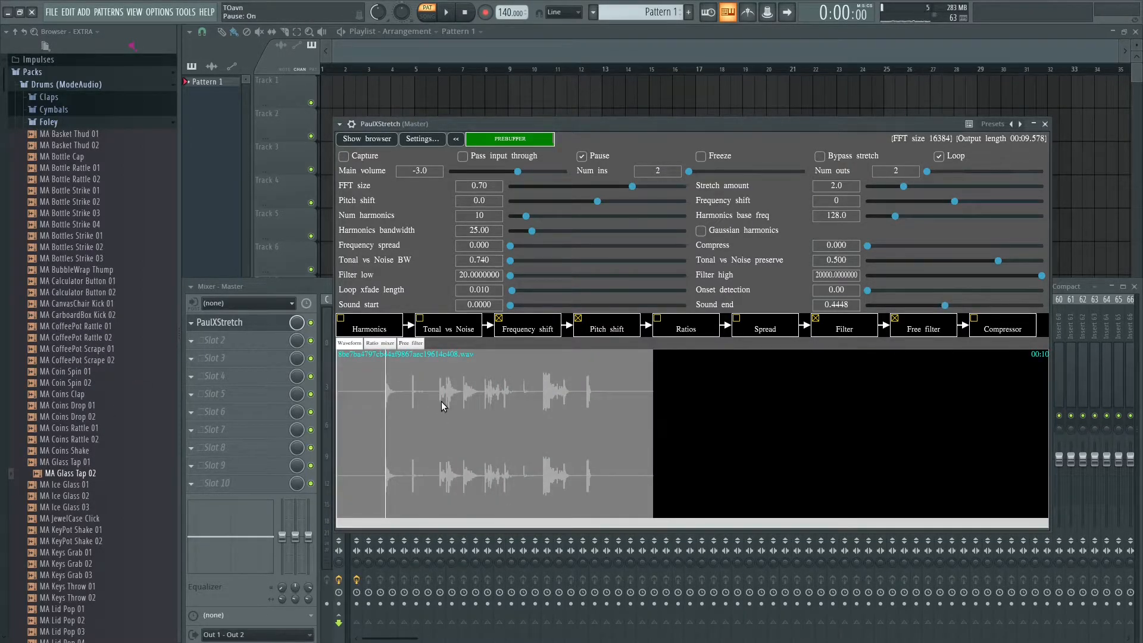
left_click(1048, 124)
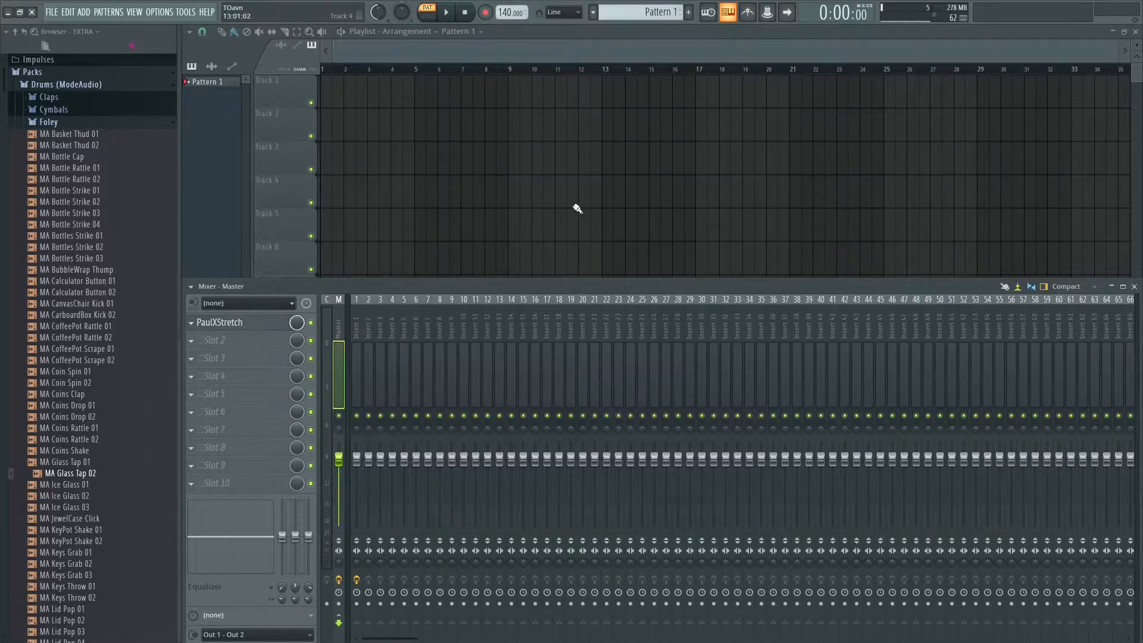
Reopen PaulXStretch on mixer track Insert 1 and hide the file browser
left_click(355, 352)
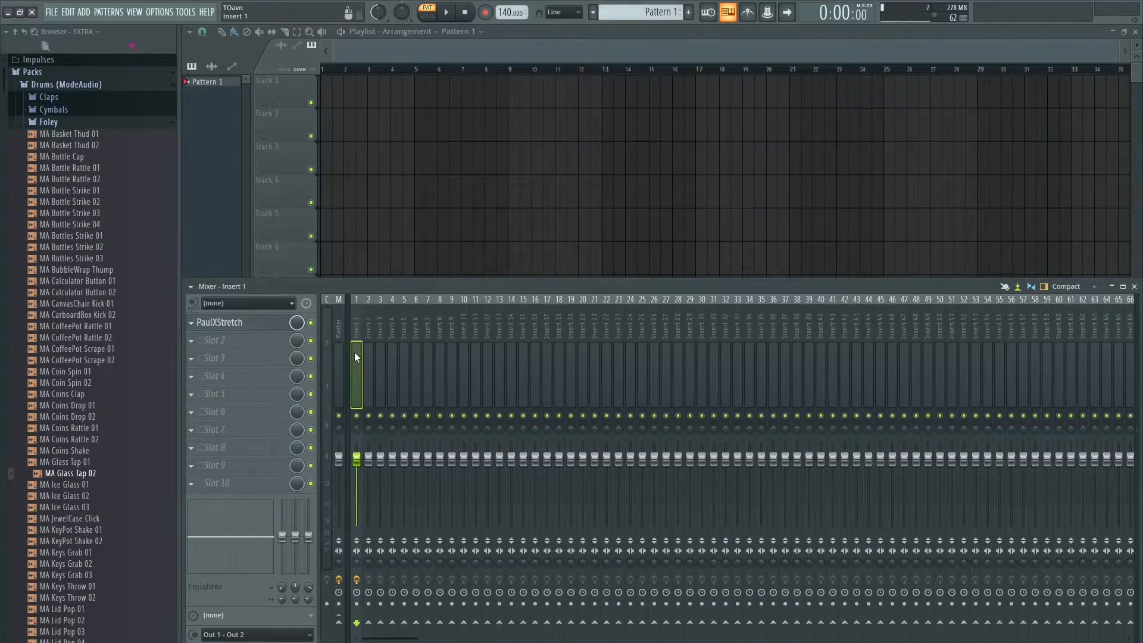
left_click(243, 326)
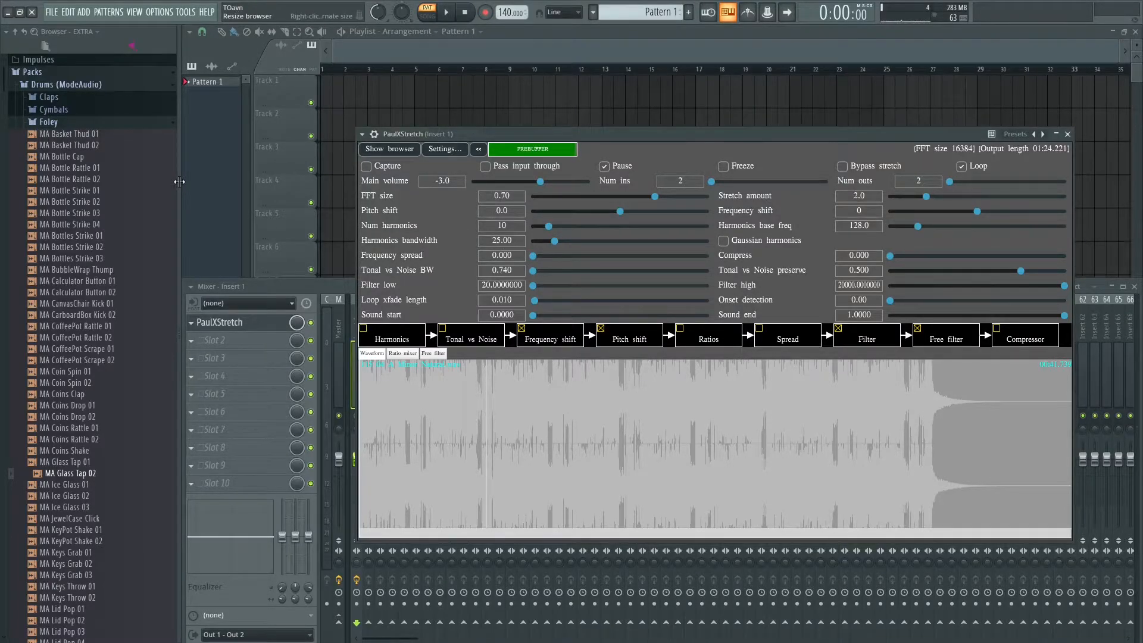
left_click_drag(179, 181, 5, 181)
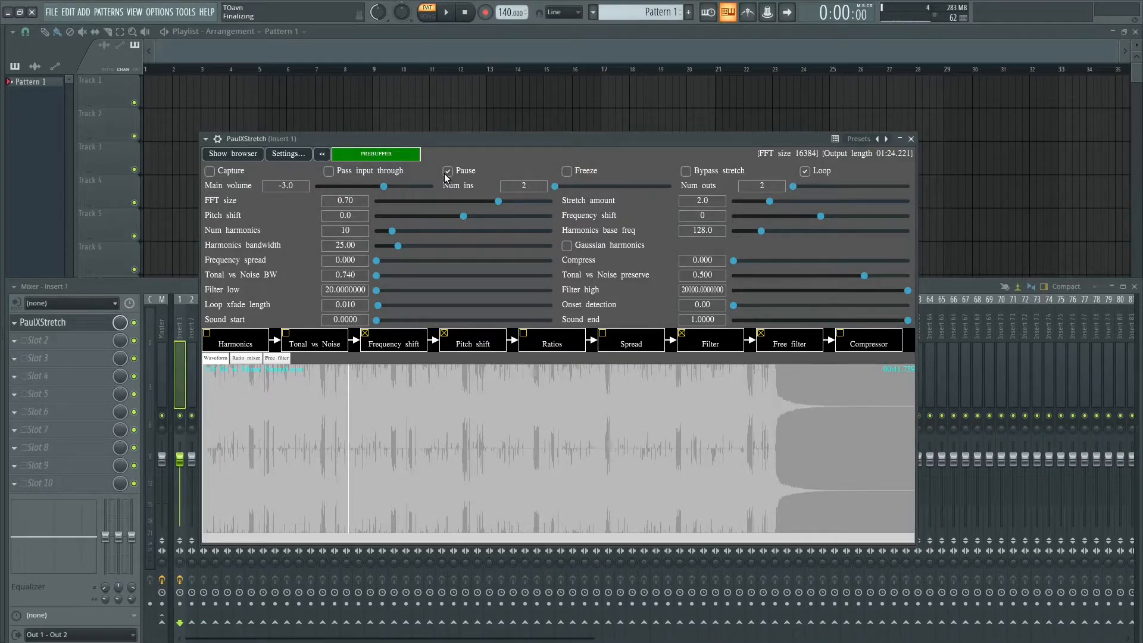
Play the stretched audio with Freeze enabled and lower the Insert 1 mixer fader
left_click(448, 172)
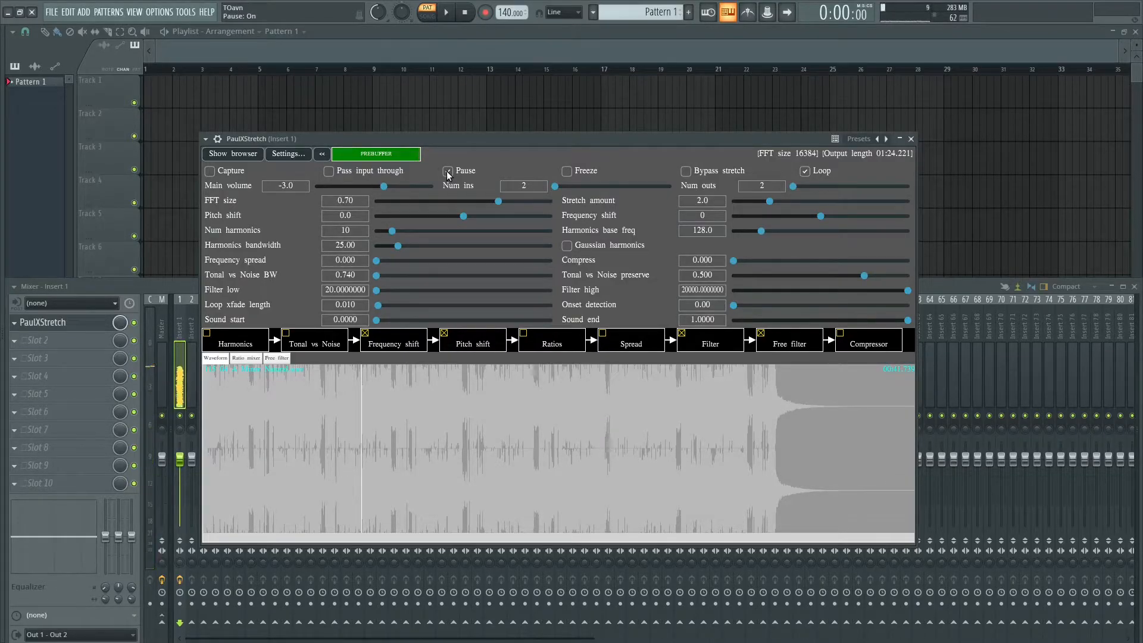
left_click(448, 171)
left_click(569, 172)
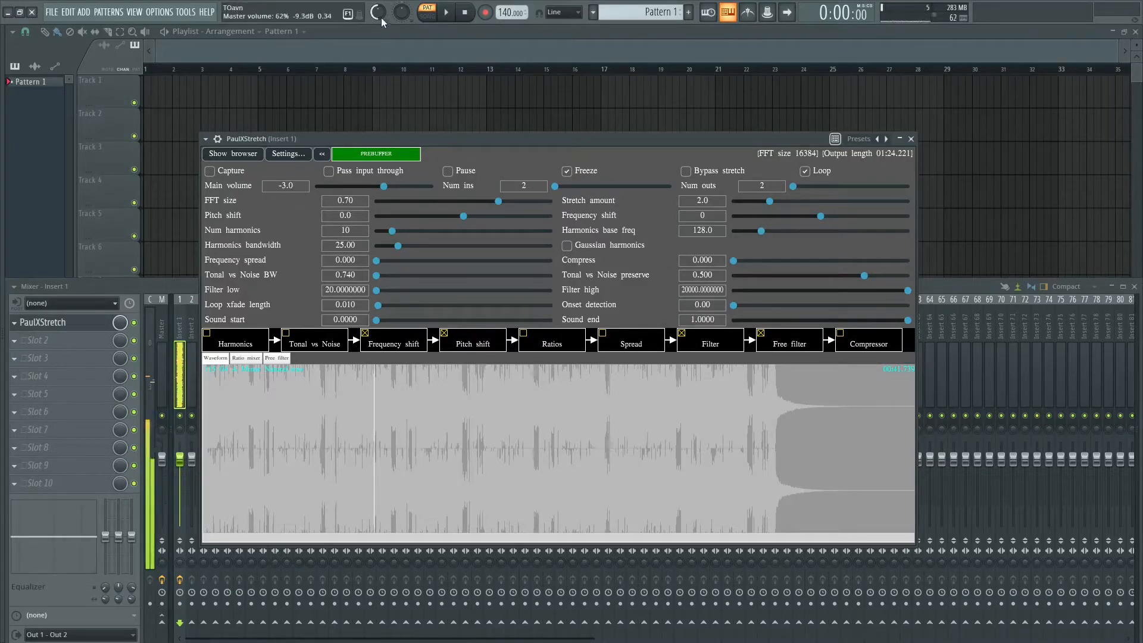
key("F9")
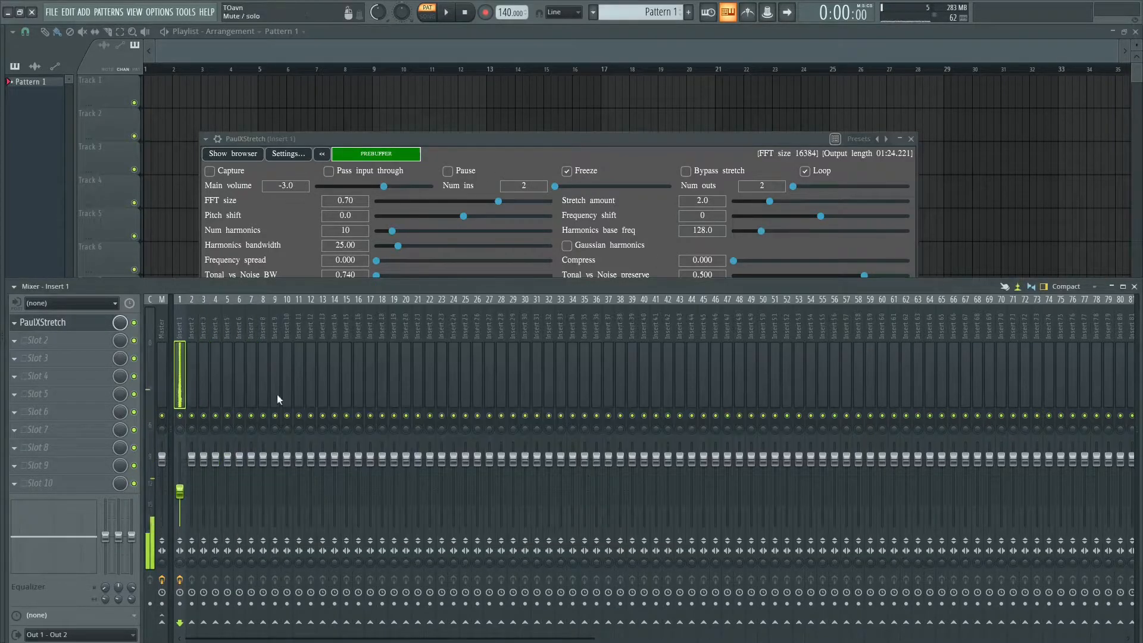
Return to PaulXStretch and set the stretch amount to 2.3
left_click(512, 151)
left_click(448, 171)
scroll(770, 201, "up", 3)
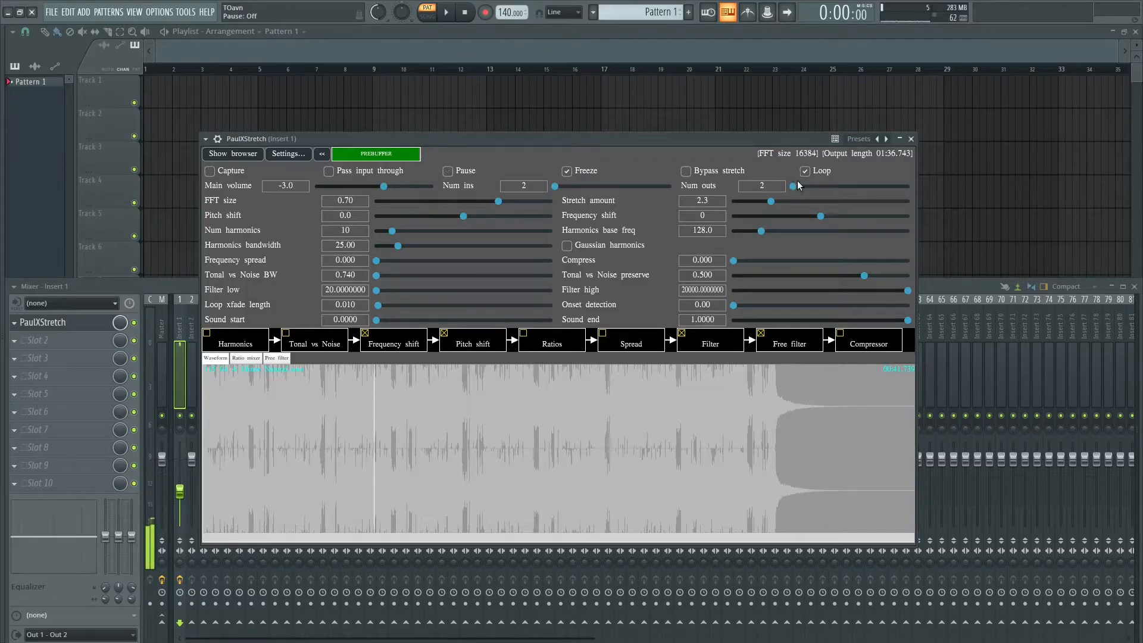
Compare Num outs at 5 and 4, keeping 4, and raise the Insert 1 mixer fader slightly
left_click_drag(794, 186, 859, 187)
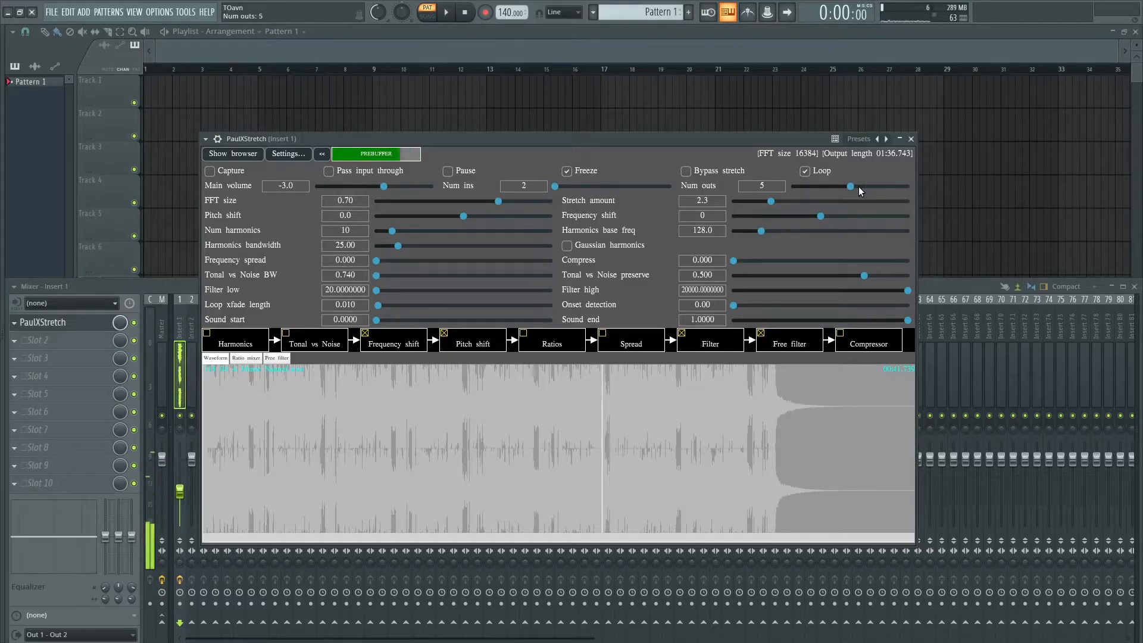
left_click(459, 170)
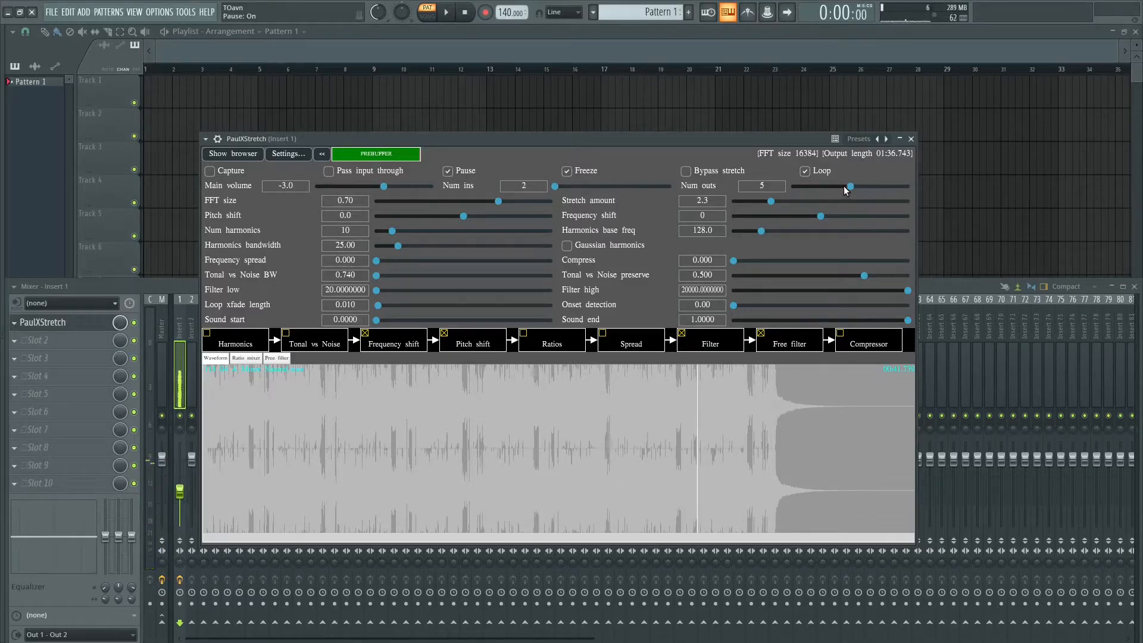
left_click(448, 171)
left_click_drag(842, 190, 832, 185)
left_click_drag(180, 491, 180, 470)
left_click(448, 171)
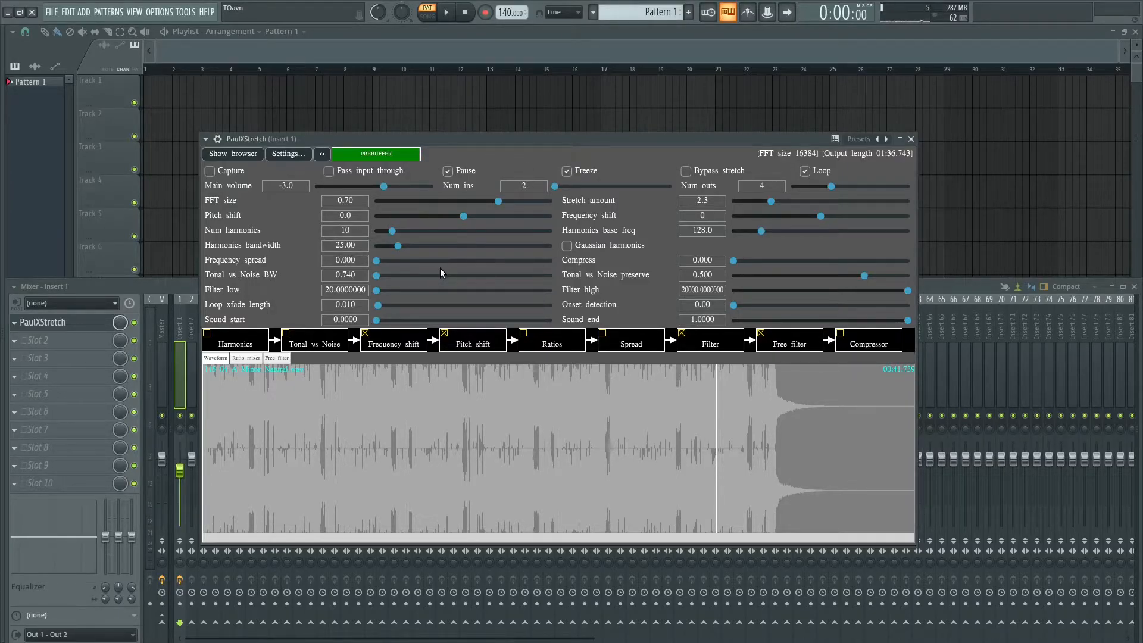
Raise Filter low to about 274 while listening, and pause playback
left_click(379, 304)
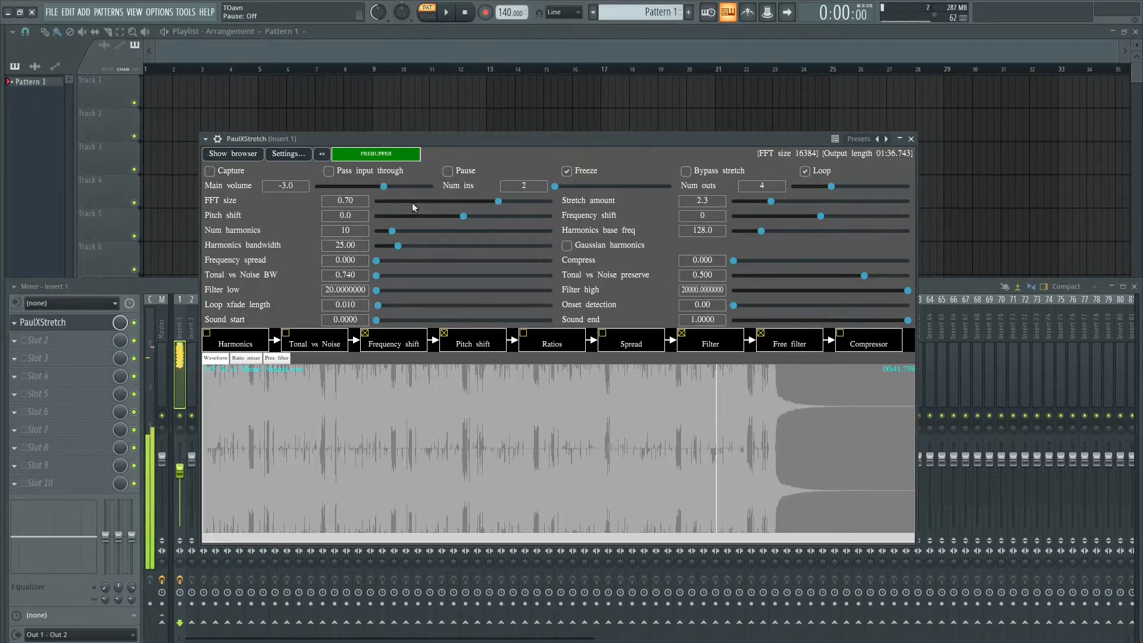
left_click(448, 172)
left_click_drag(376, 290, 399, 290)
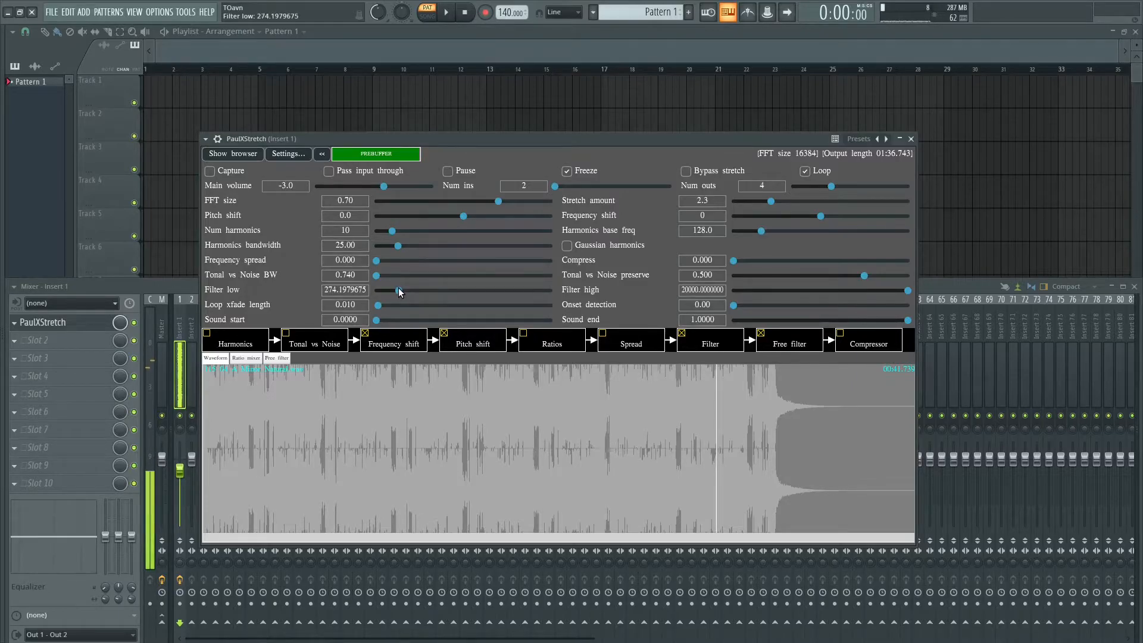
left_click(448, 171)
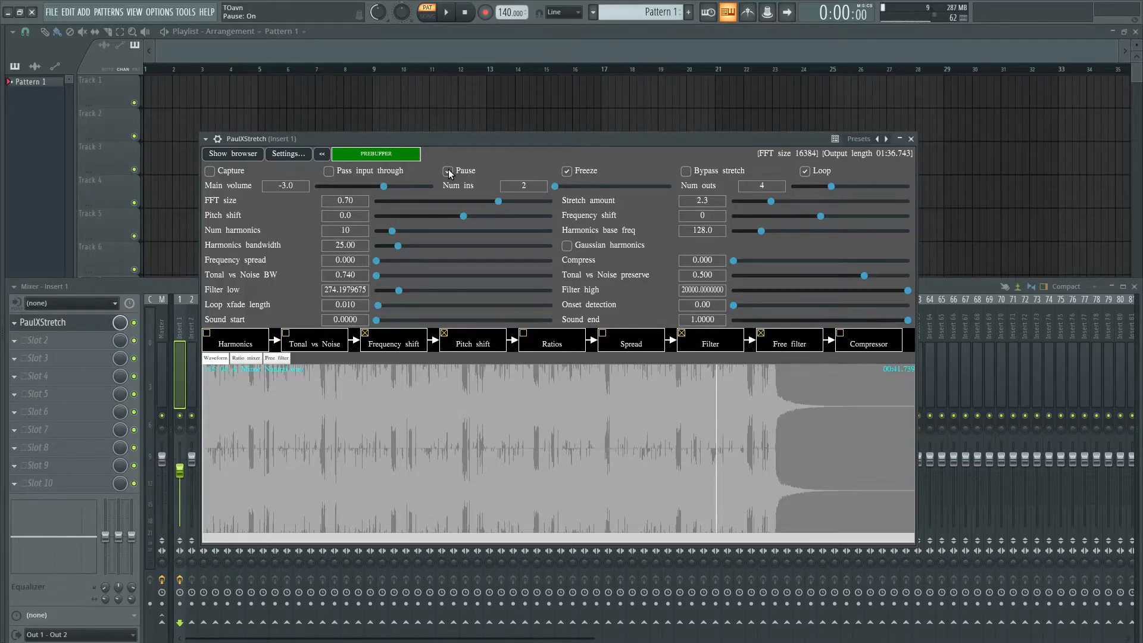
Try lowering Filter high to about 3010 during playback, and reset it to 20000
left_click_drag(907, 291, 827, 291)
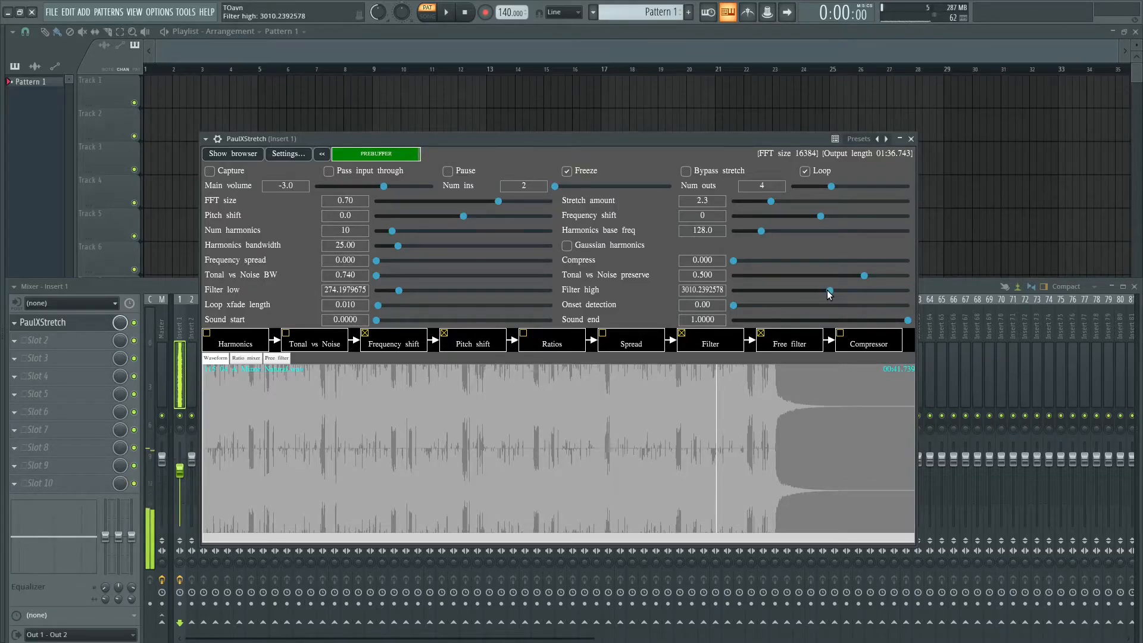
double_click(827, 291)
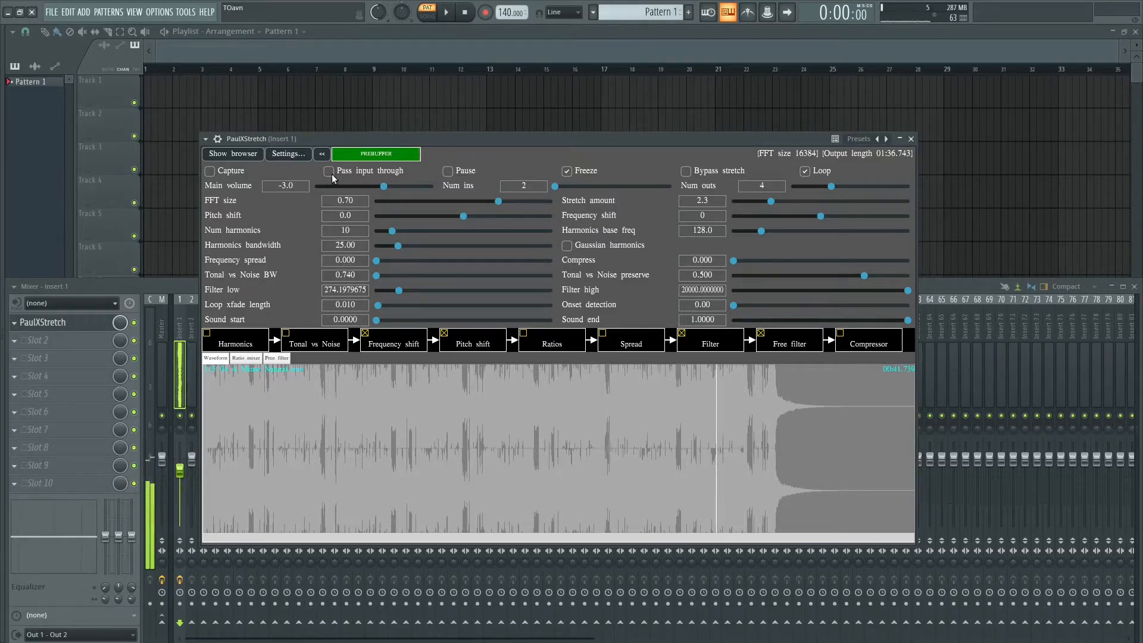
left_click(448, 172)
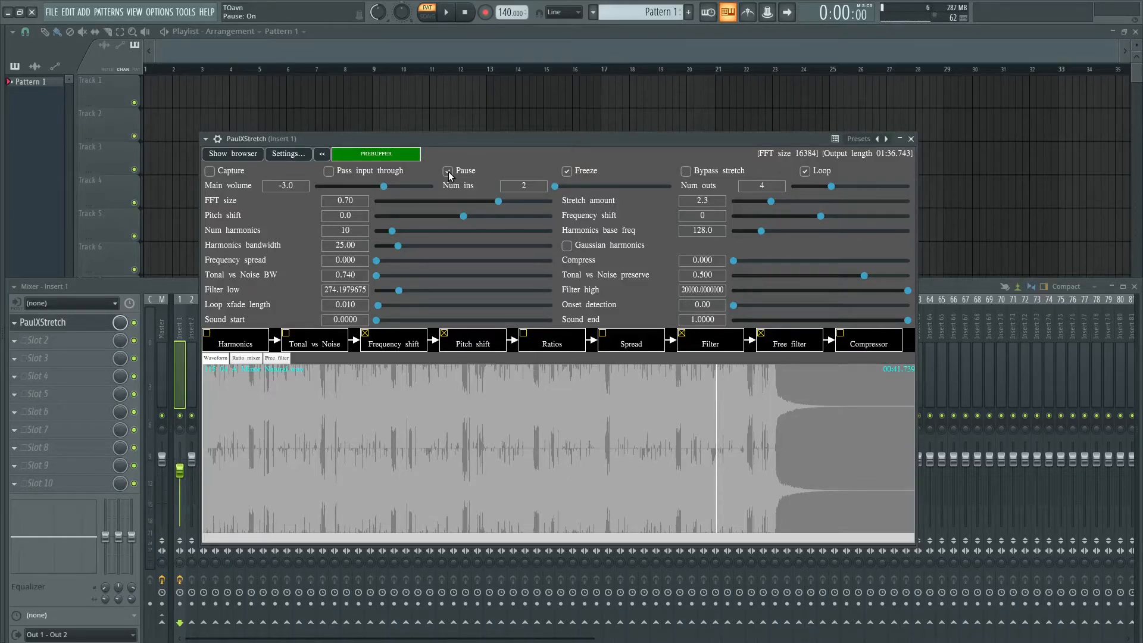
mouse_move(554, 138)
left_mouse_down()
mouse_move(591, 123)
mouse_move(575, 134)
left_mouse_up()
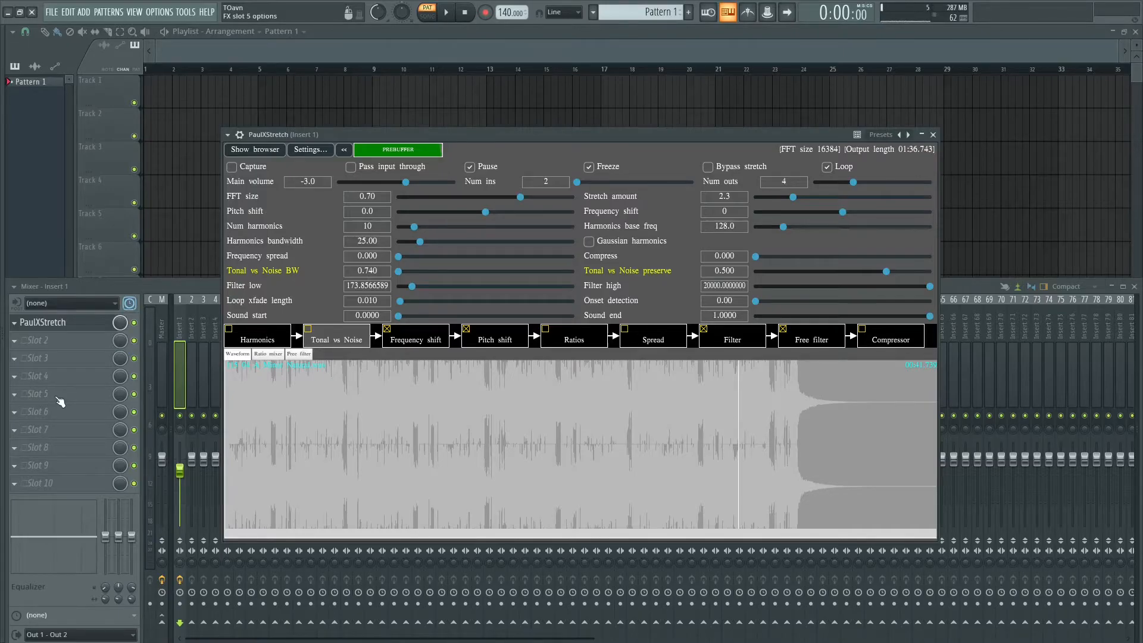
Load Patcher in Insert 1's slot 3 and chain Fruity Phaser, Fruity Chorus, Fruity Flanger and Fruity Convolver between its input and output
middle_click(66, 359)
left_click(66, 359)
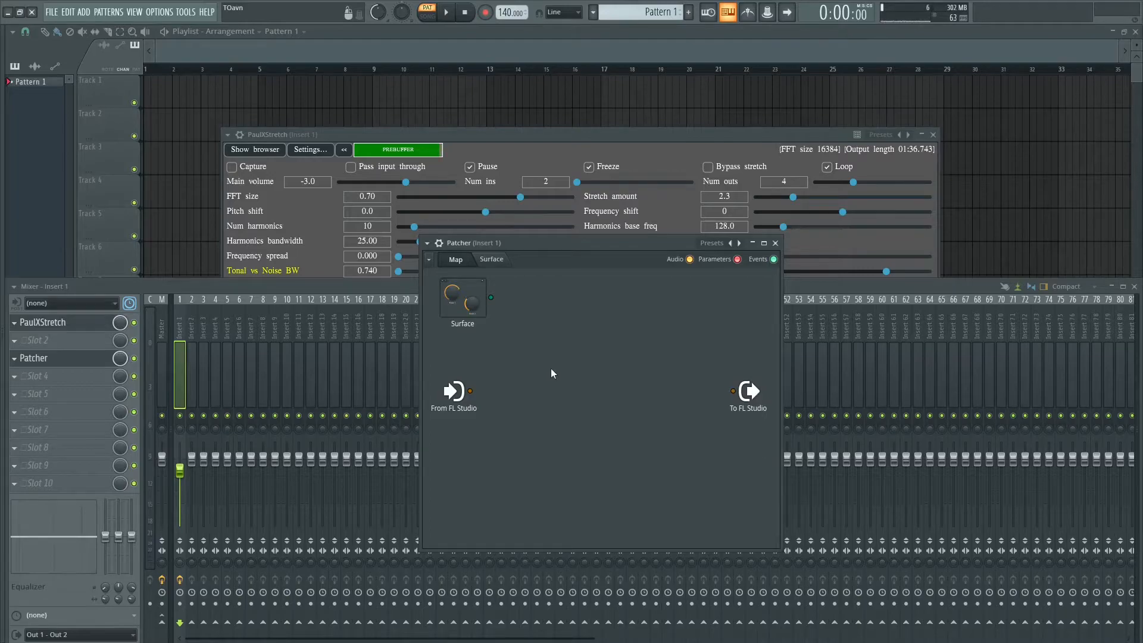
key("F8")
left_click_drag(551, 367, 575, 340)
key("F8")
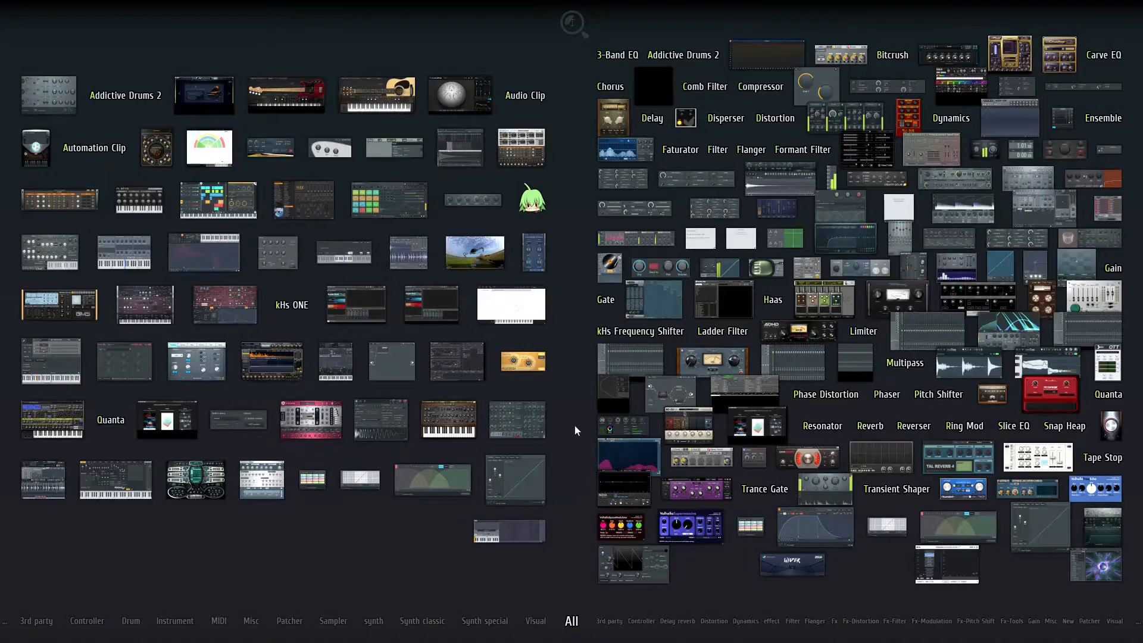
left_click_drag(610, 86, 670, 390)
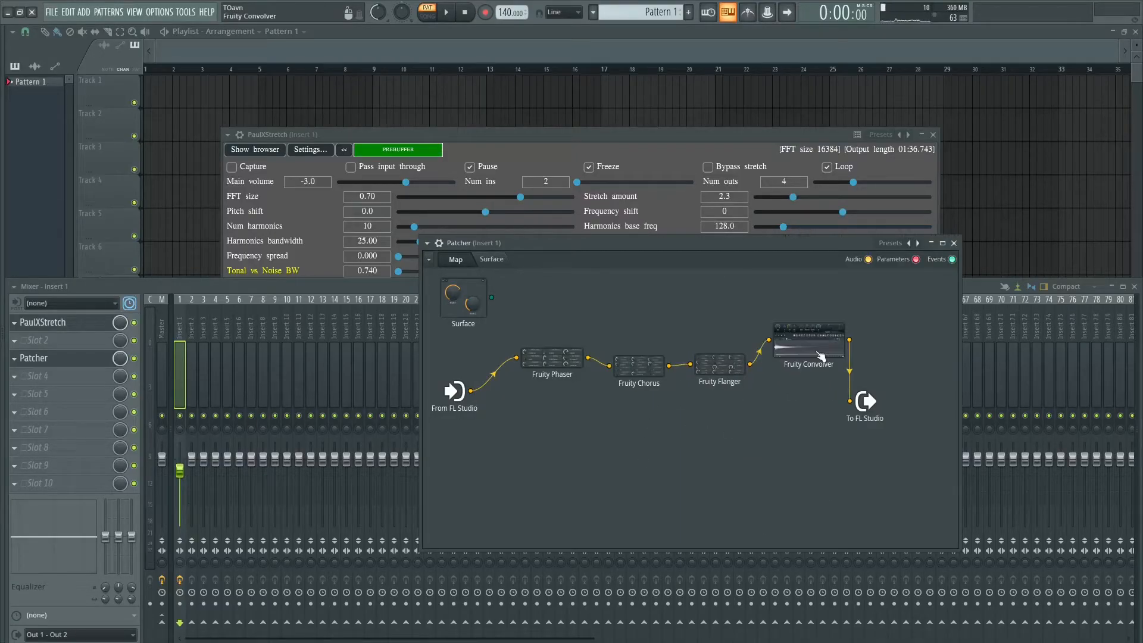
left_click_drag(865, 401, 887, 400)
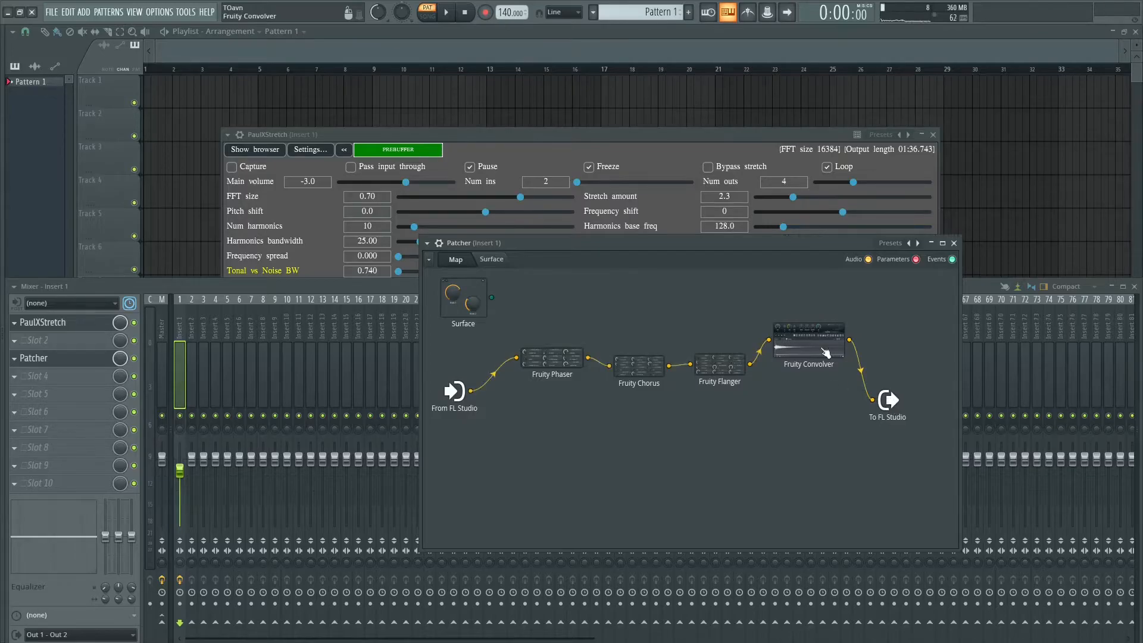
Load the Blur Pink preset in Fruity Convolver, minimize its window, and shift its node lower in the Patcher map
left_click(809, 340)
left_click(740, 218)
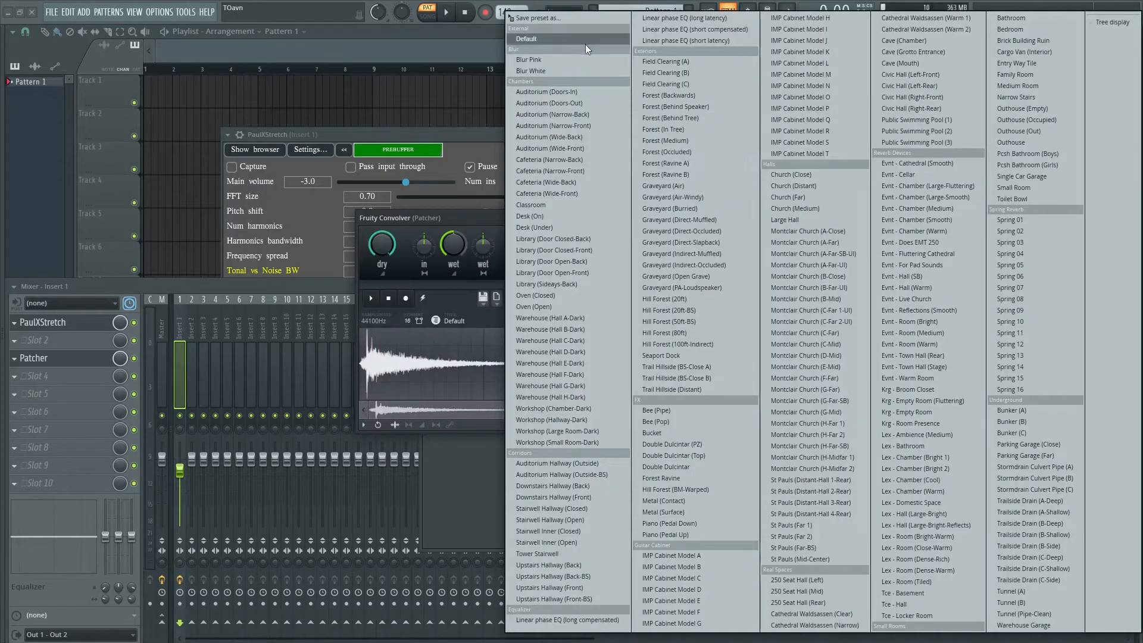
left_click(580, 61)
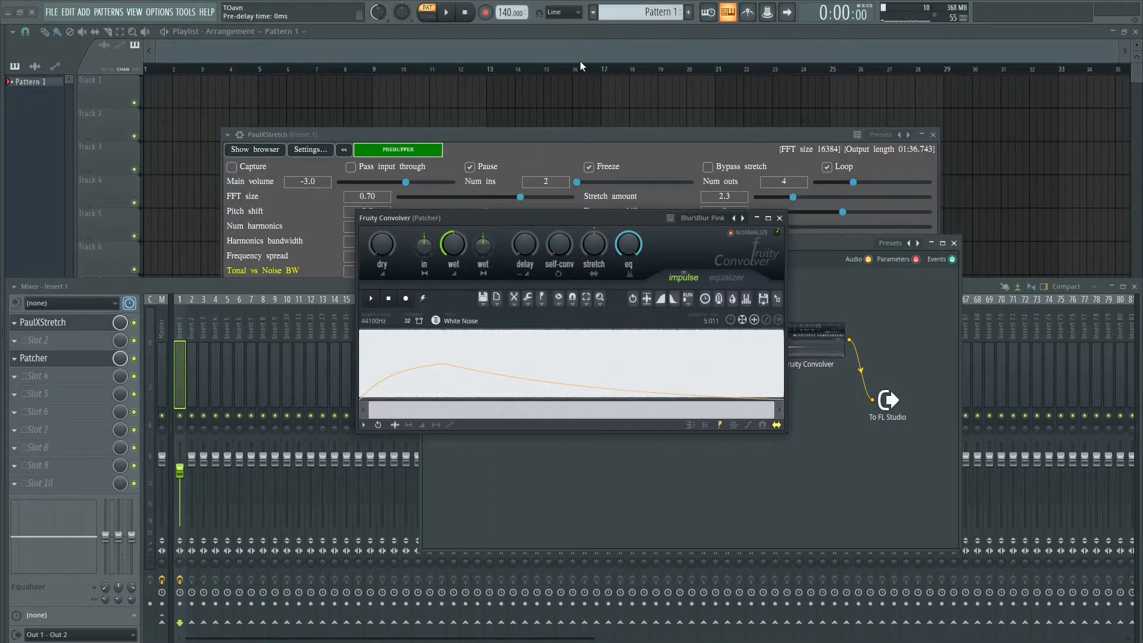
left_click(757, 218)
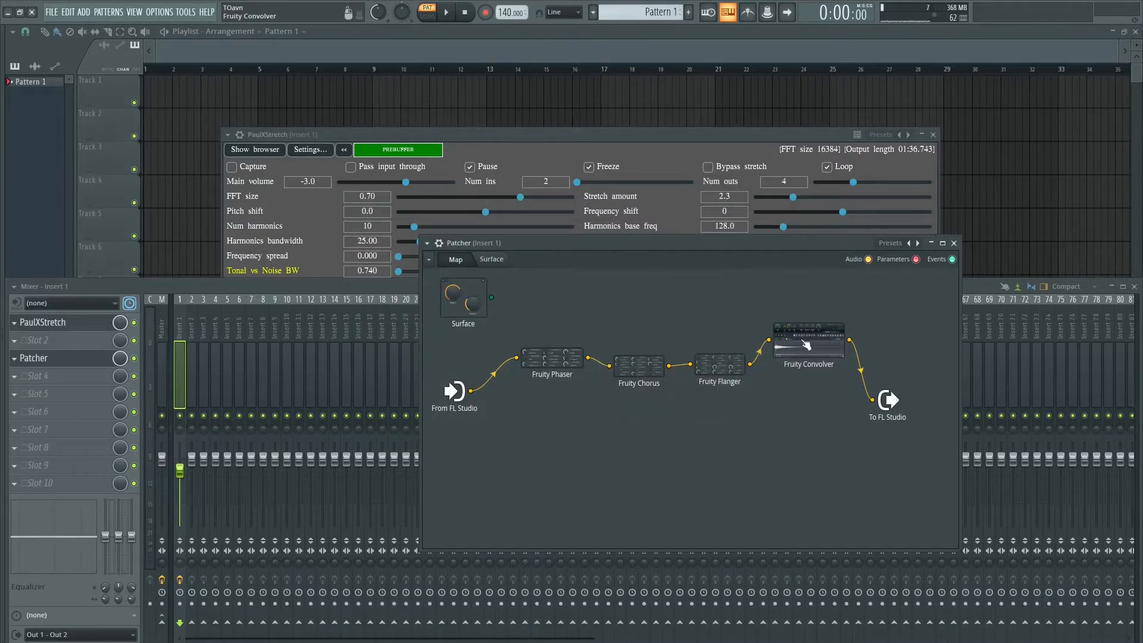
left_click_drag(521, 321, 754, 462)
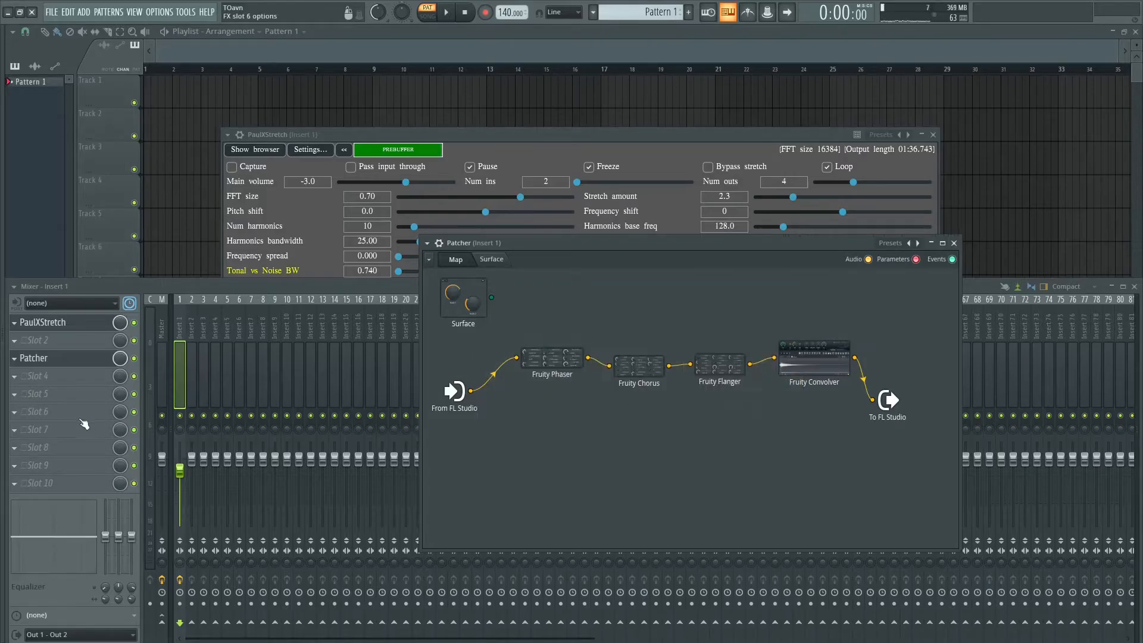
Find Edison in the plugin picker and add it to slot 5 of Insert 1
key("F8")
type("ed")
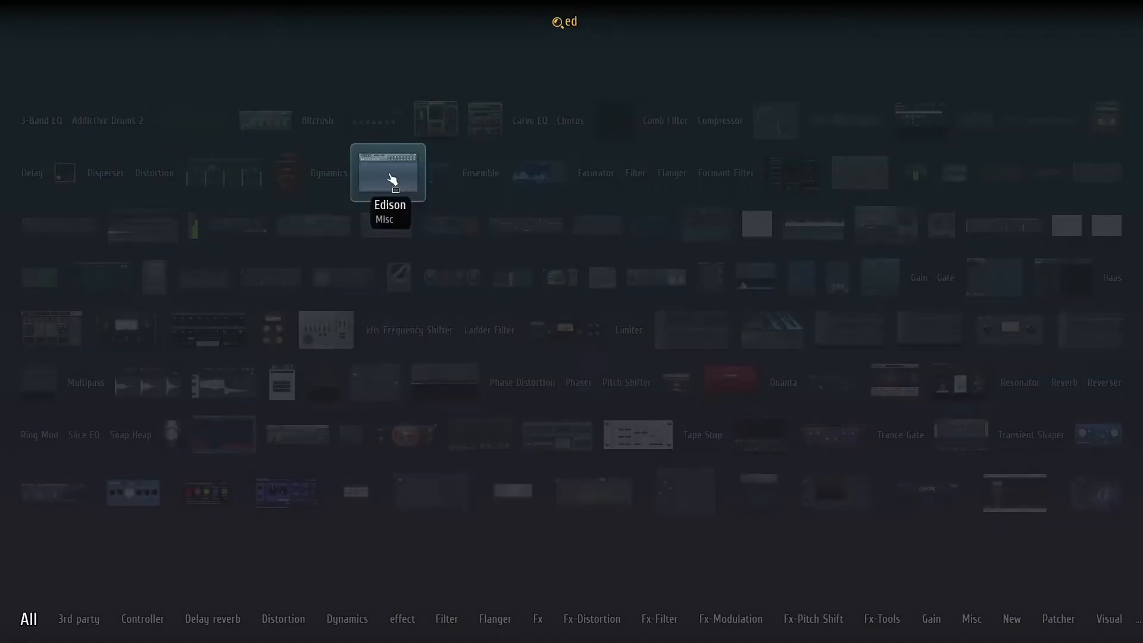
left_click(391, 179)
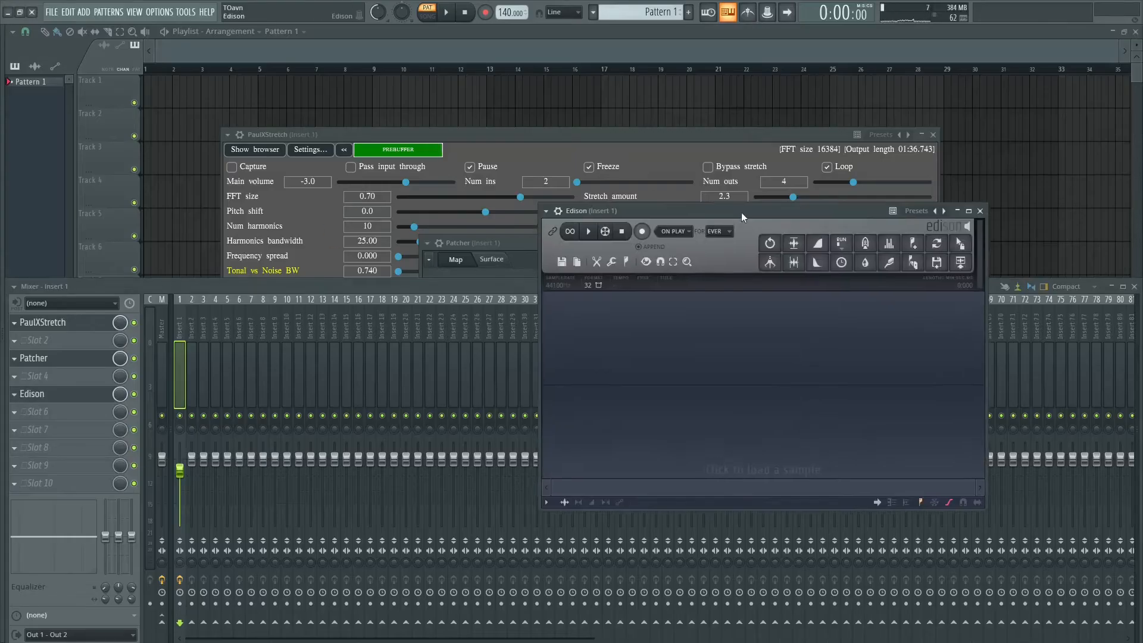
Set Edison to record on input, arm recording, and resume PaulXStretch playback
left_click(678, 231)
left_click(673, 255)
left_click_drag(661, 215, 697, 234)
left_click(679, 251)
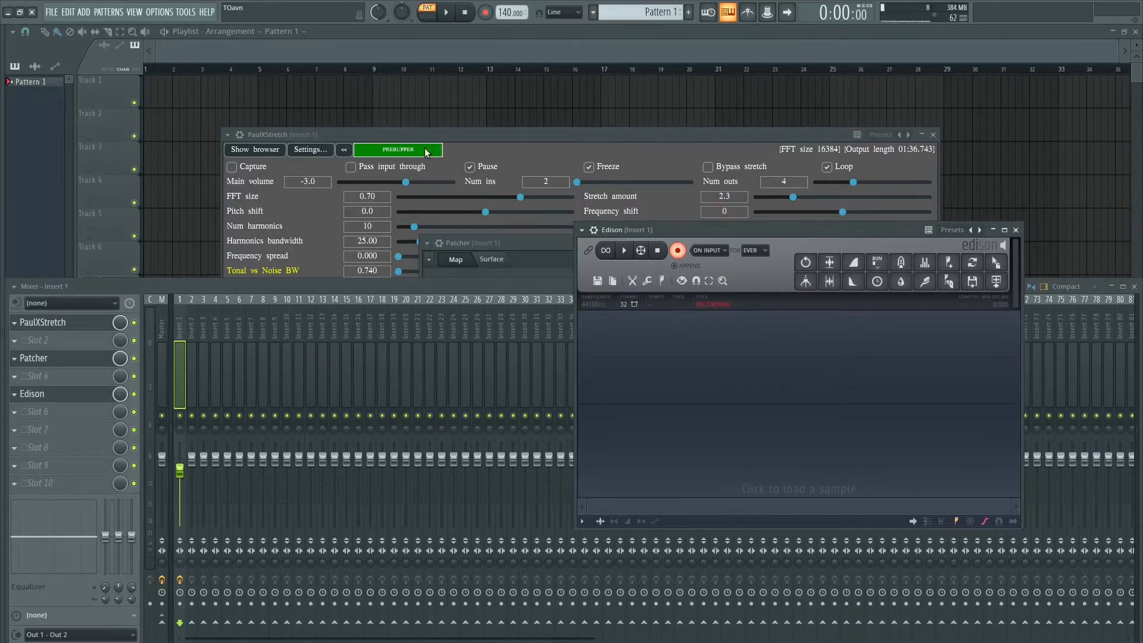
left_click(470, 166)
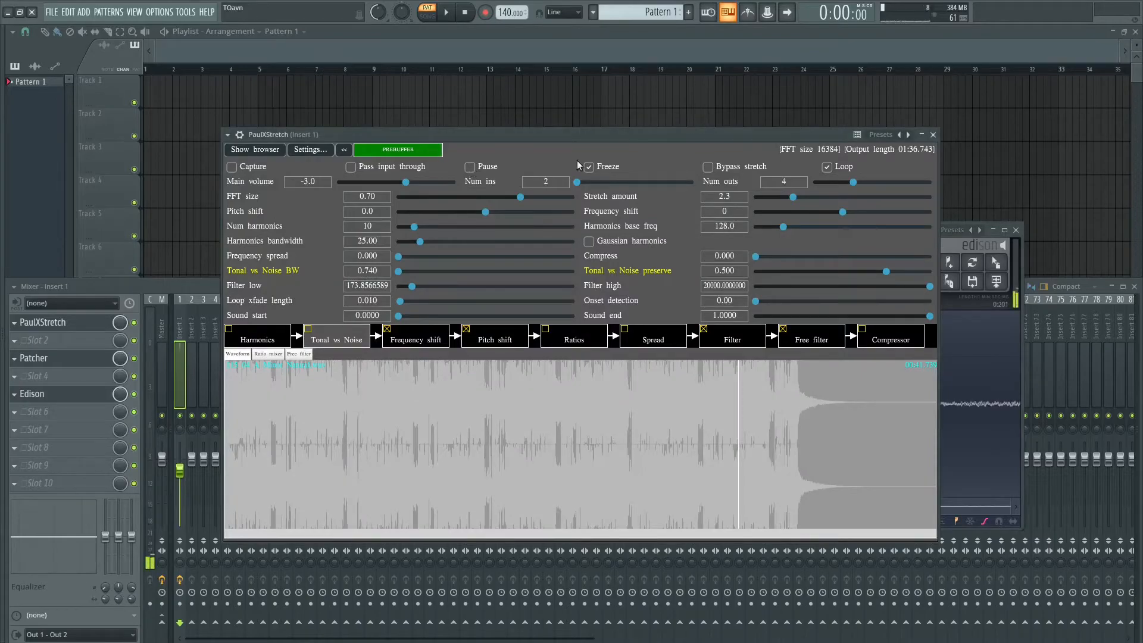
Move the Edison and PaulXStretch windows apart and briefly try Num outs at 3 during the recording
left_click(948, 238)
left_click_drag(888, 234, 973, 253)
left_click_drag(784, 134, 623, 95)
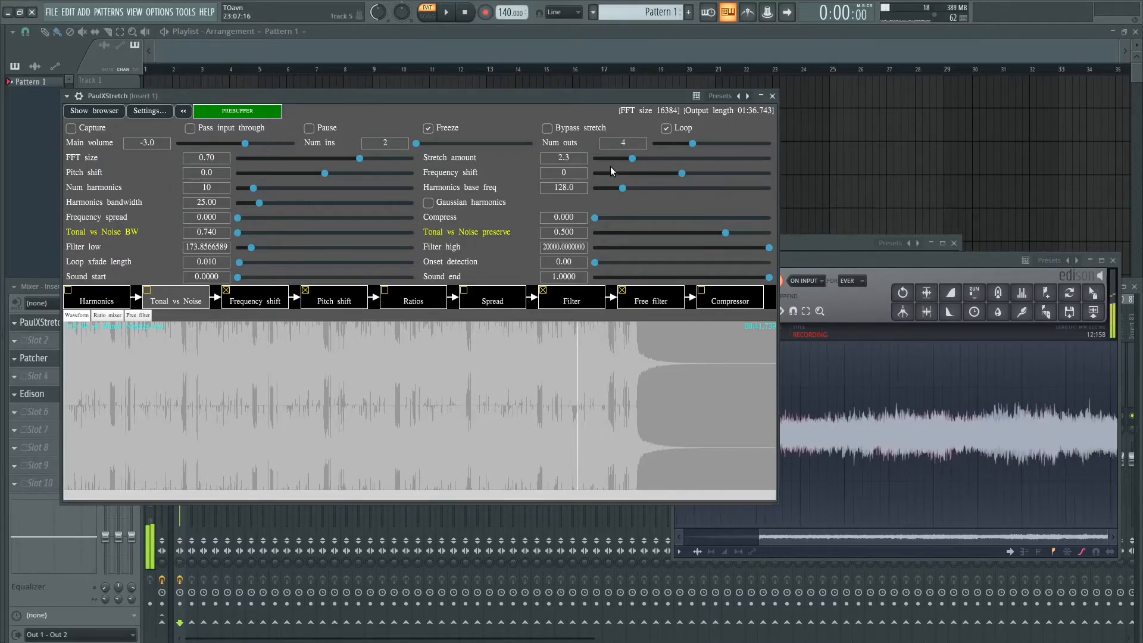
left_click_drag(691, 143, 674, 144)
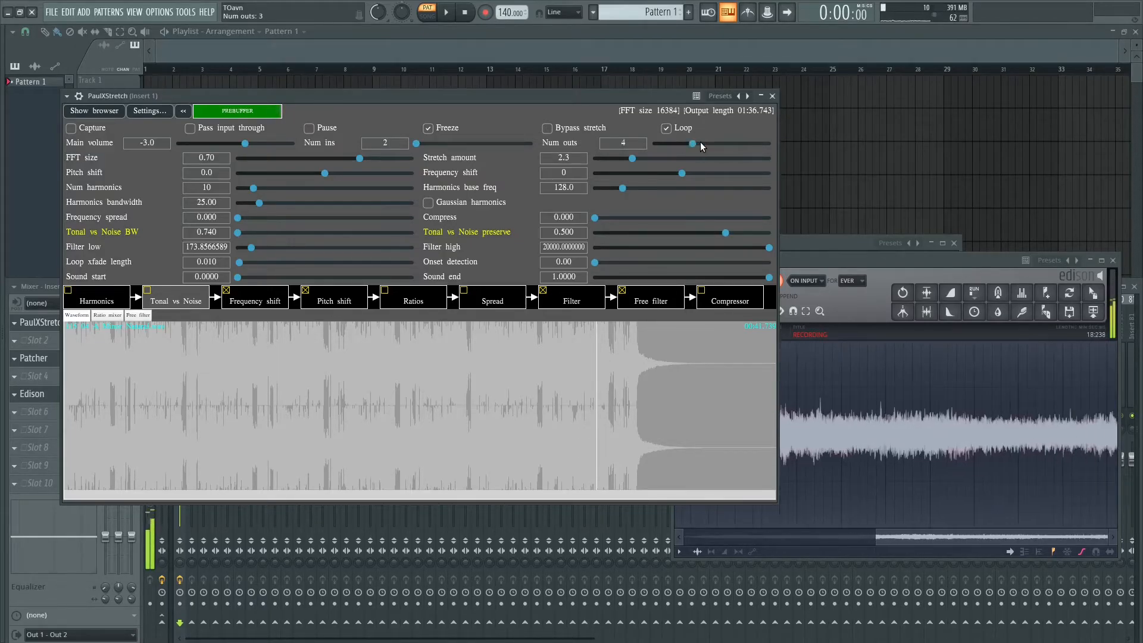
Raise the Insert 1 mixer fader to 100%, set Num outs to 6, and bring Patcher and Edison into view
left_click_drag(565, 94, 784, 99)
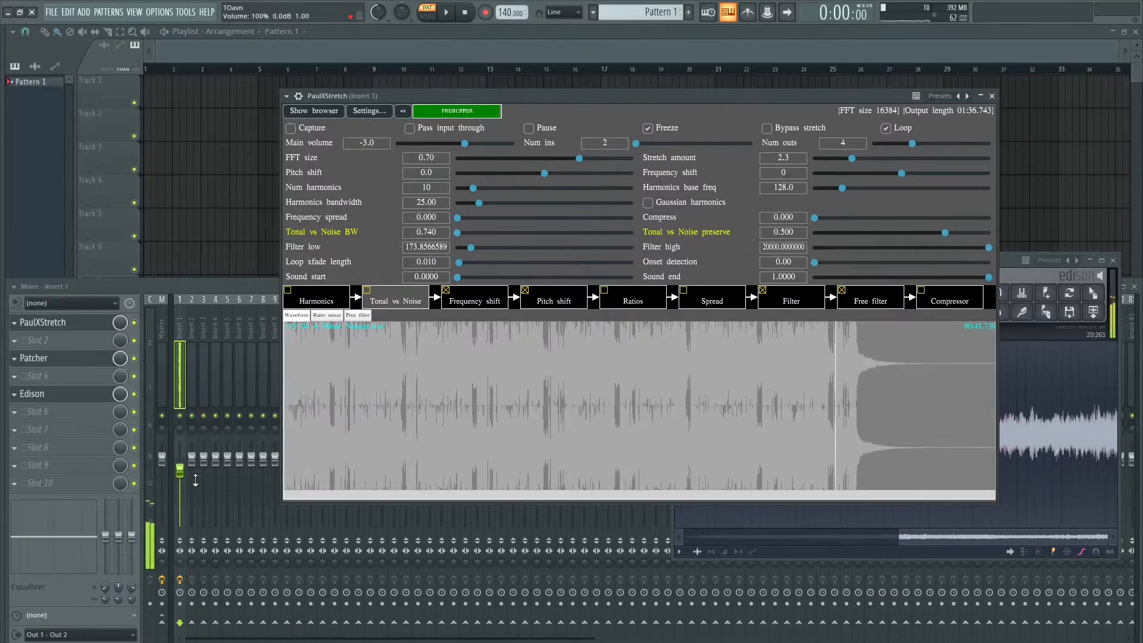
left_click(198, 480)
left_click_drag(714, 95, 526, 97)
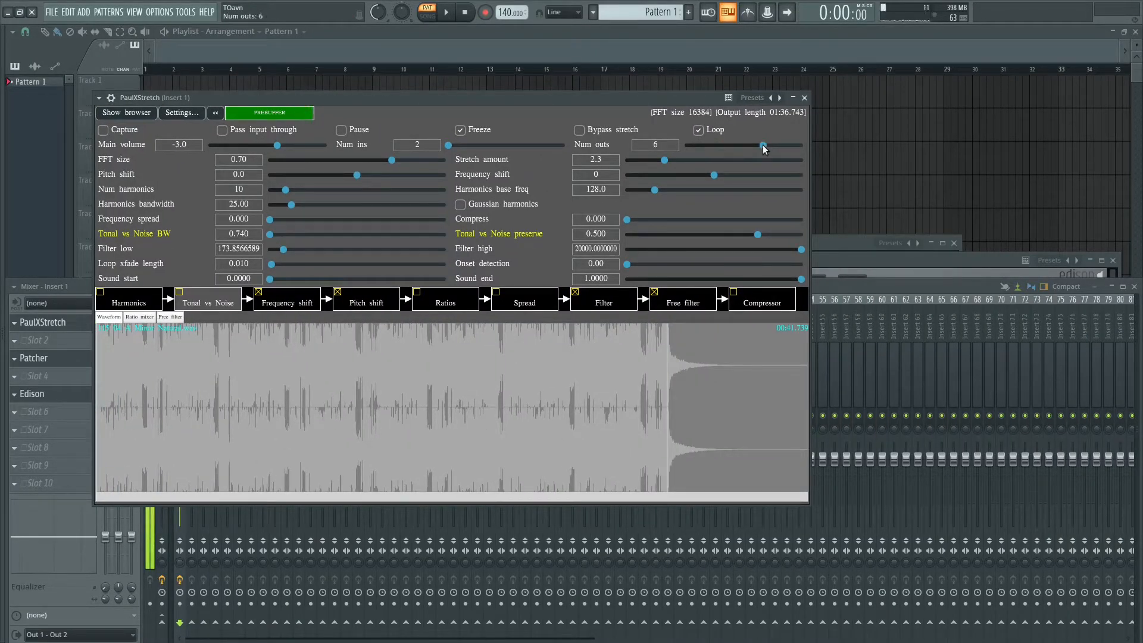
left_click_drag(852, 243, 805, 235)
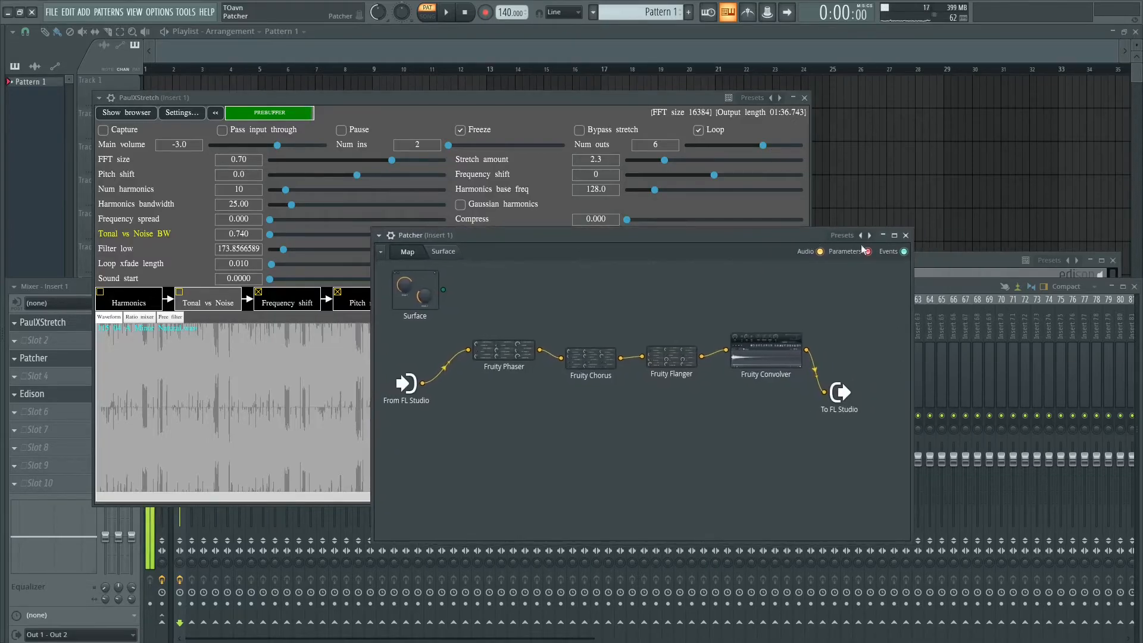
left_click(935, 263)
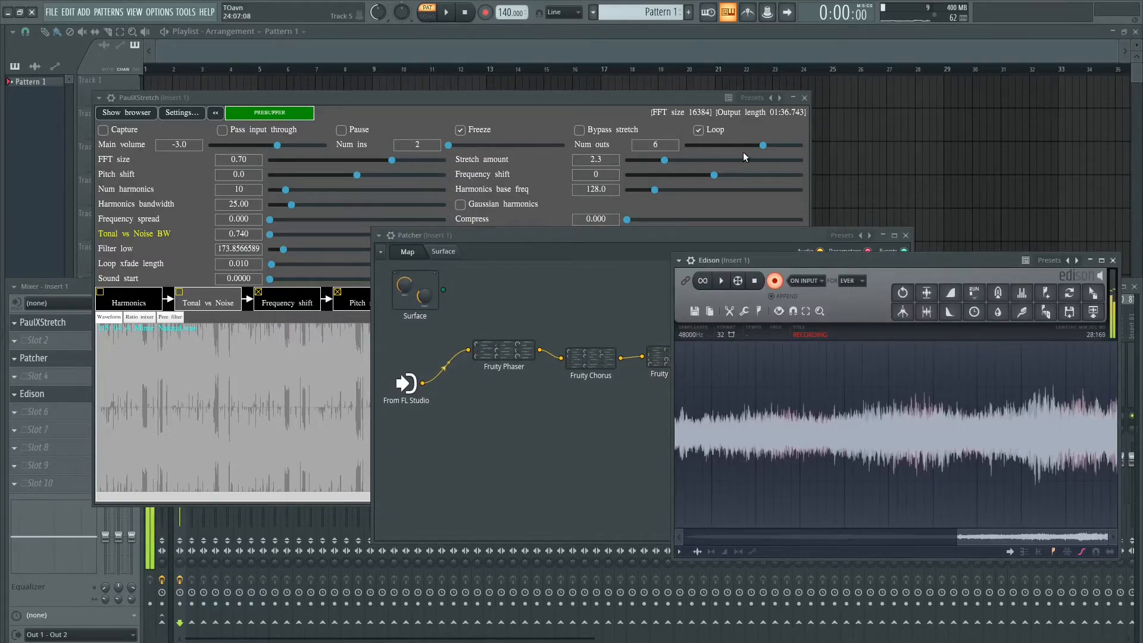
Compare Num outs at 5 and 7, return it to 4, and pause PaulXStretch playback
left_click_drag(762, 145, 688, 145)
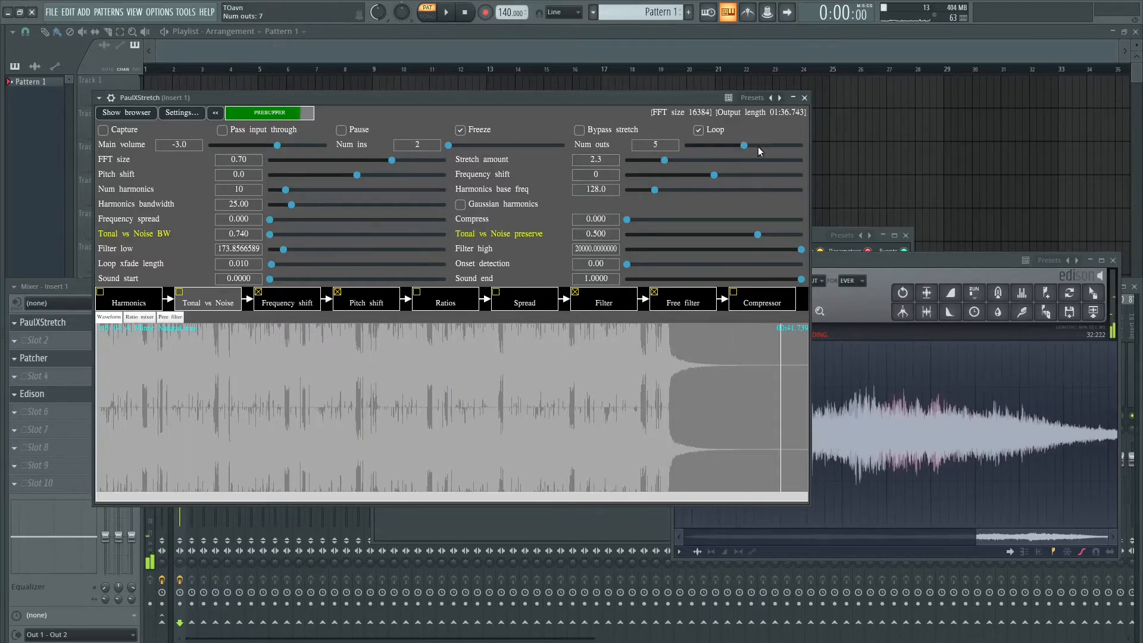
left_click(702, 145)
left_click_drag(703, 151, 790, 151)
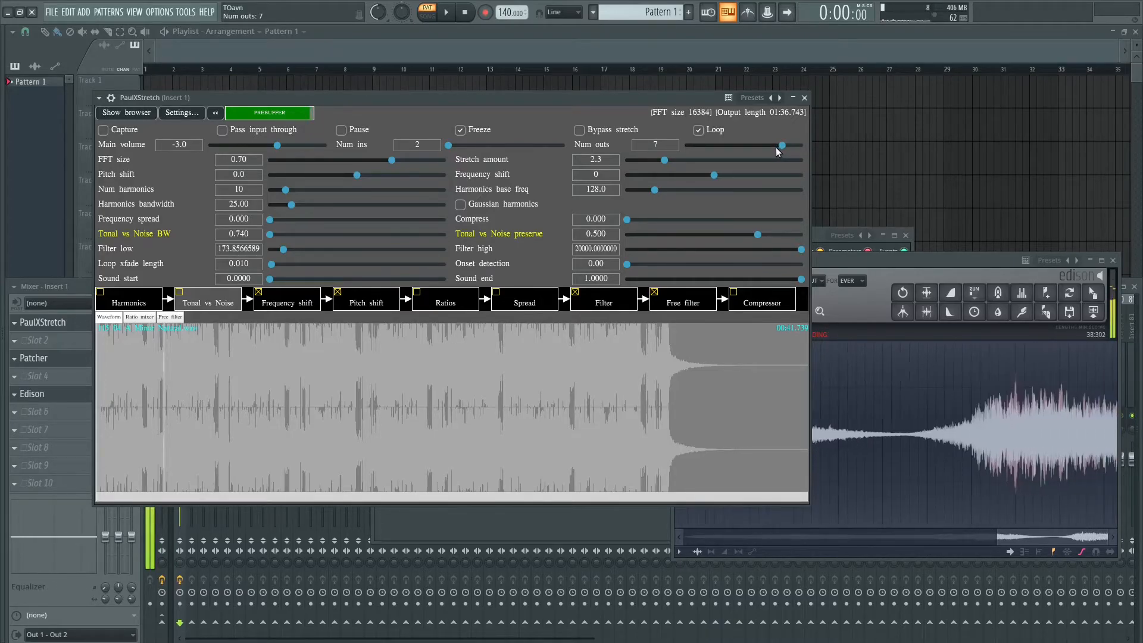
left_click_drag(777, 151, 735, 149)
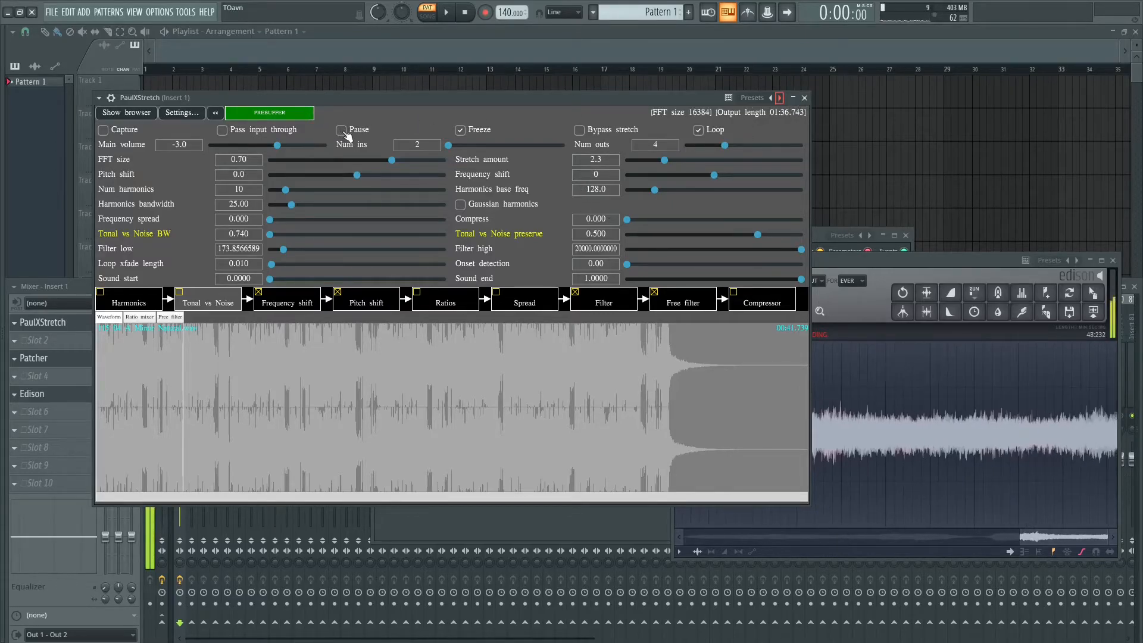
left_click(343, 131)
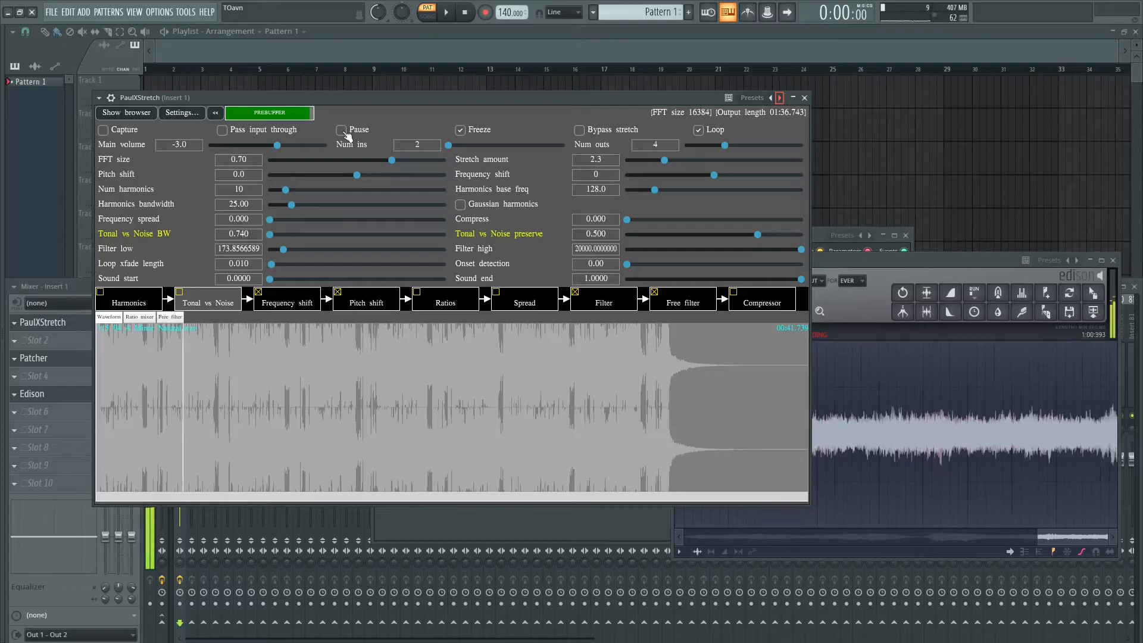
Stop the Edison recording and audition the captured take from several points along the waveform
left_click(887, 266)
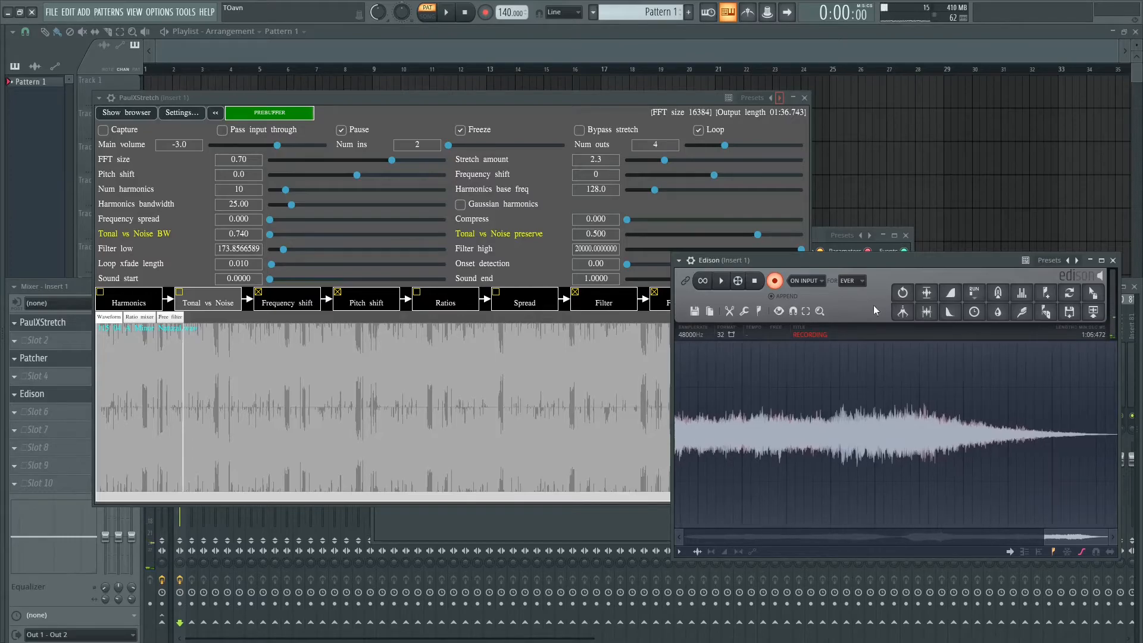
left_click(781, 444)
left_click(781, 444)
left_click(848, 438)
left_click(928, 431)
left_click(1002, 438)
left_click(1050, 445)
left_click(912, 441)
left_click(766, 430)
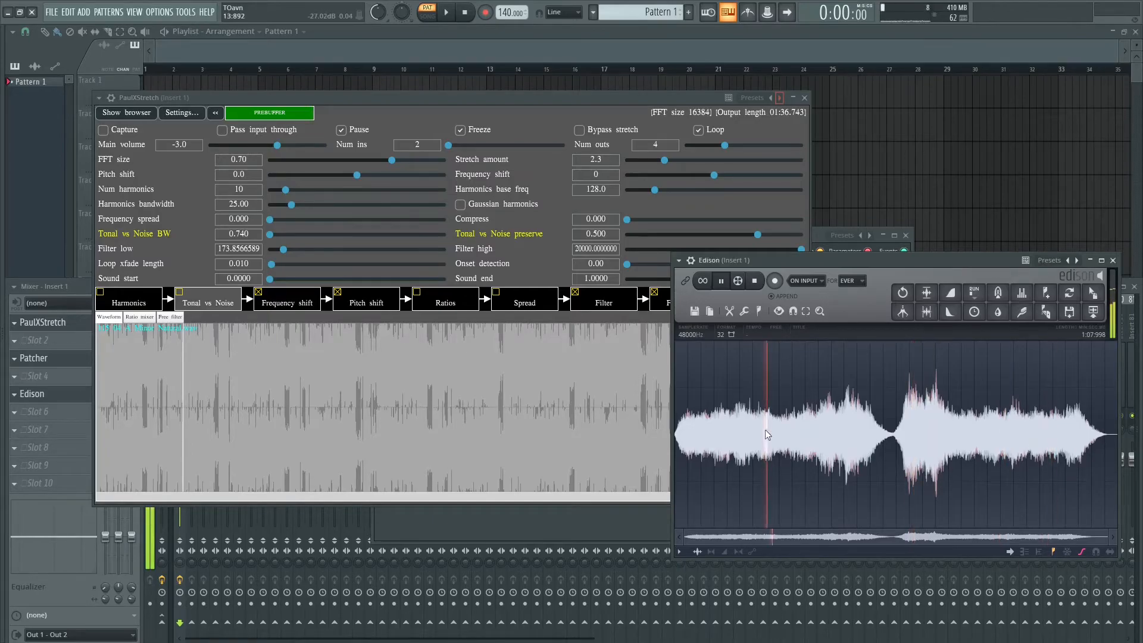
Bring the Patcher map forward, widen it, and spread the output, Phaser, Chorus and Flanger nodes apart
left_click(875, 184)
left_click(412, 235)
left_click_drag(495, 232, 324, 106)
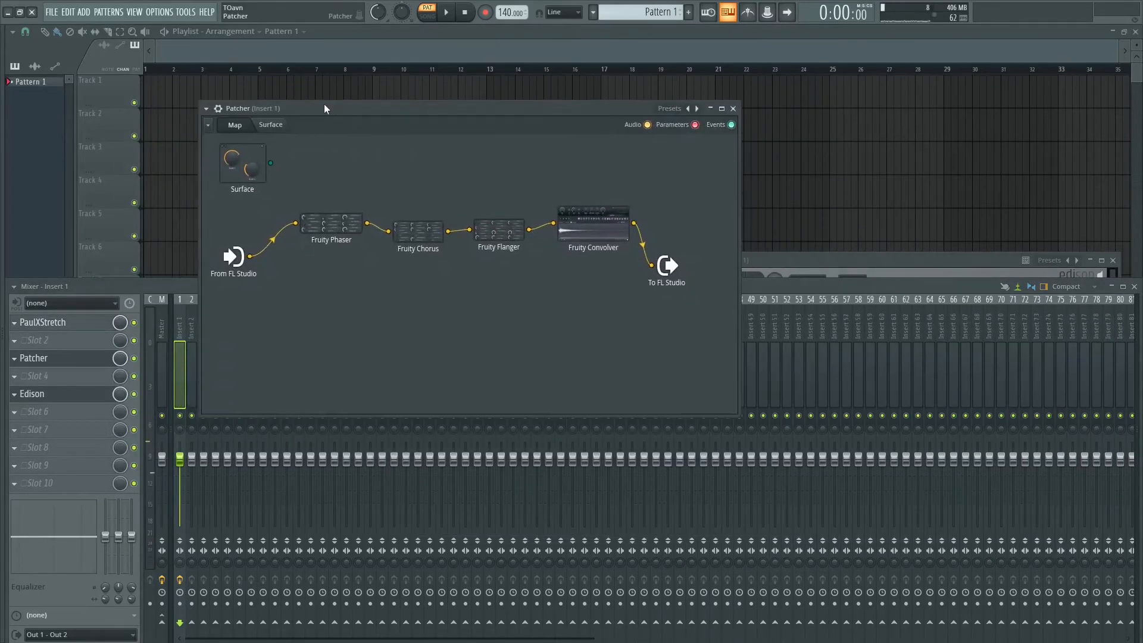
left_click_drag(739, 307, 796, 307)
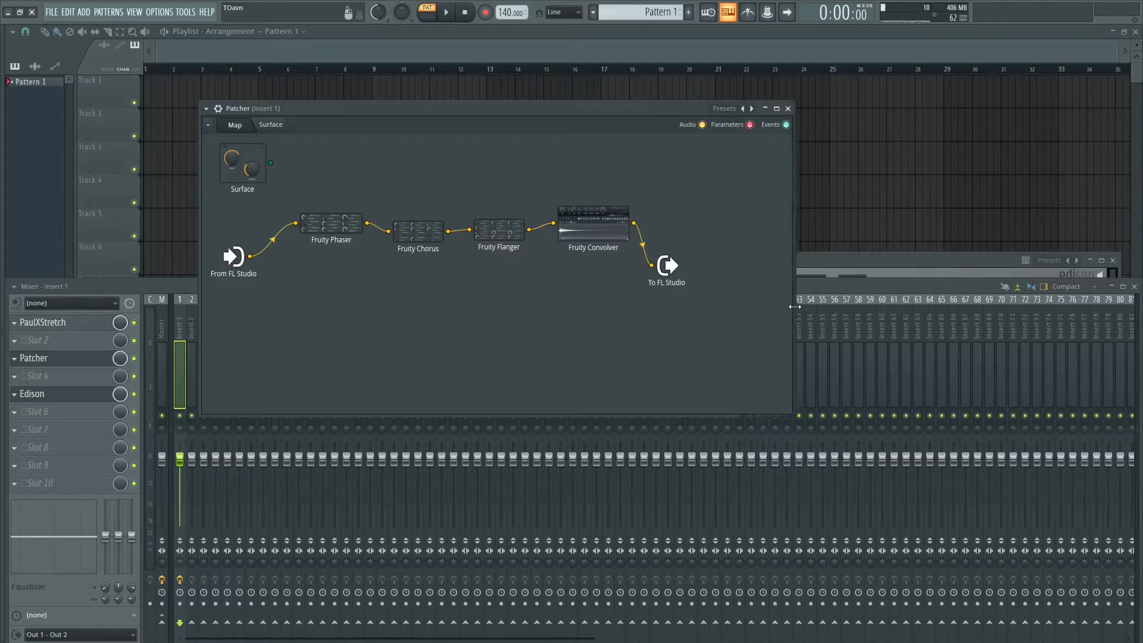
left_click_drag(691, 278, 780, 269)
mouse_move(331, 224)
left_mouse_down()
mouse_move(346, 237)
mouse_move(331, 235)
left_mouse_up()
left_click_drag(418, 230, 433, 203)
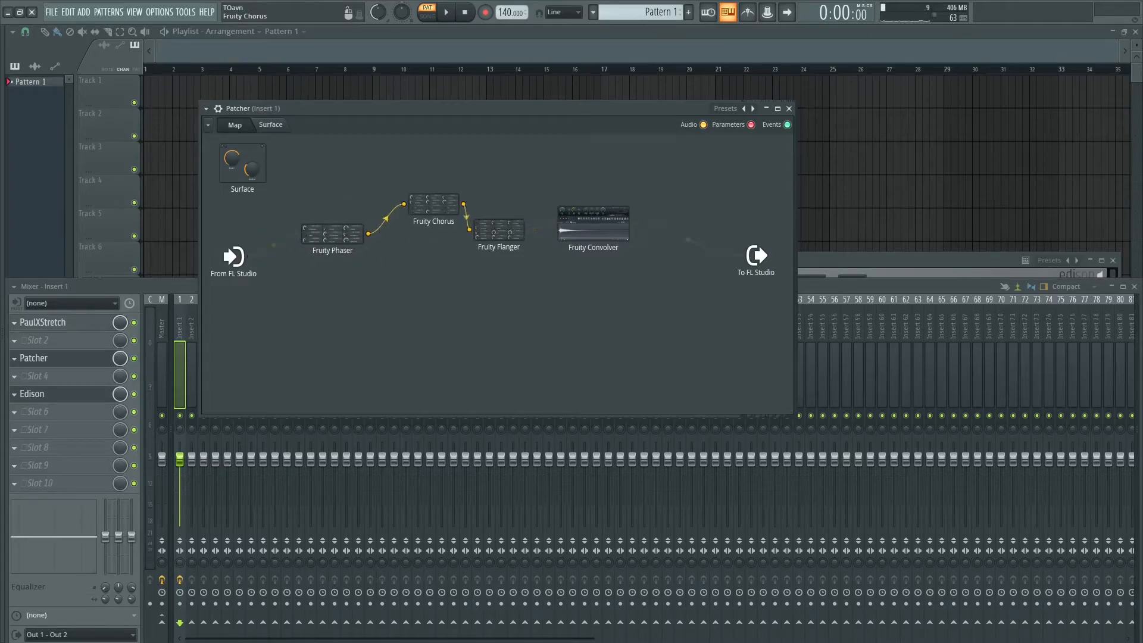
left_click_drag(499, 229, 505, 188)
Open Fruity Convolver to review its dry level, and point out the Phaser, Chorus and Flanger nodes feeding it
double_click(569, 236)
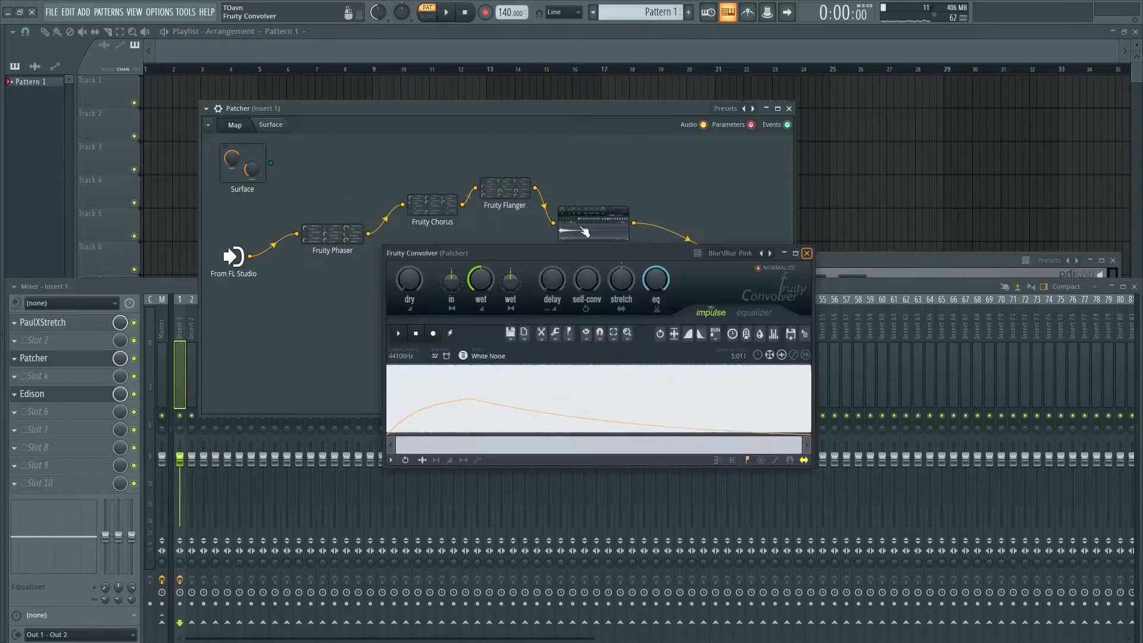
left_click_drag(641, 249, 700, 249)
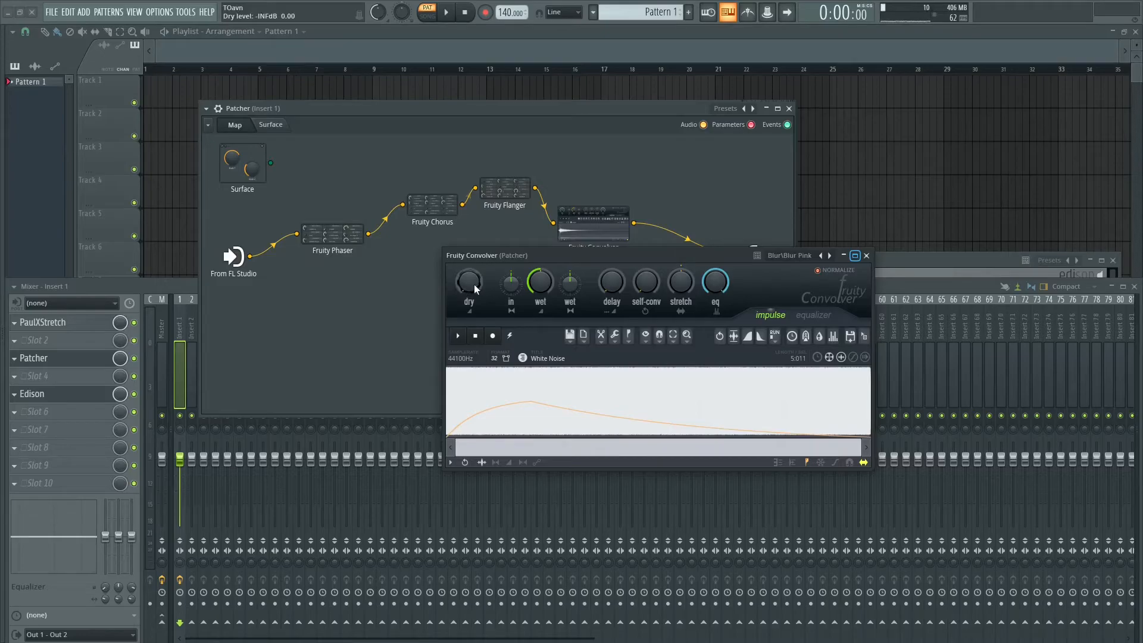
left_click_drag(335, 237, 340, 242)
mouse_move(427, 207)
left_mouse_down()
mouse_move(420, 215)
mouse_move(428, 211)
left_mouse_up()
left_click_drag(505, 188, 504, 189)
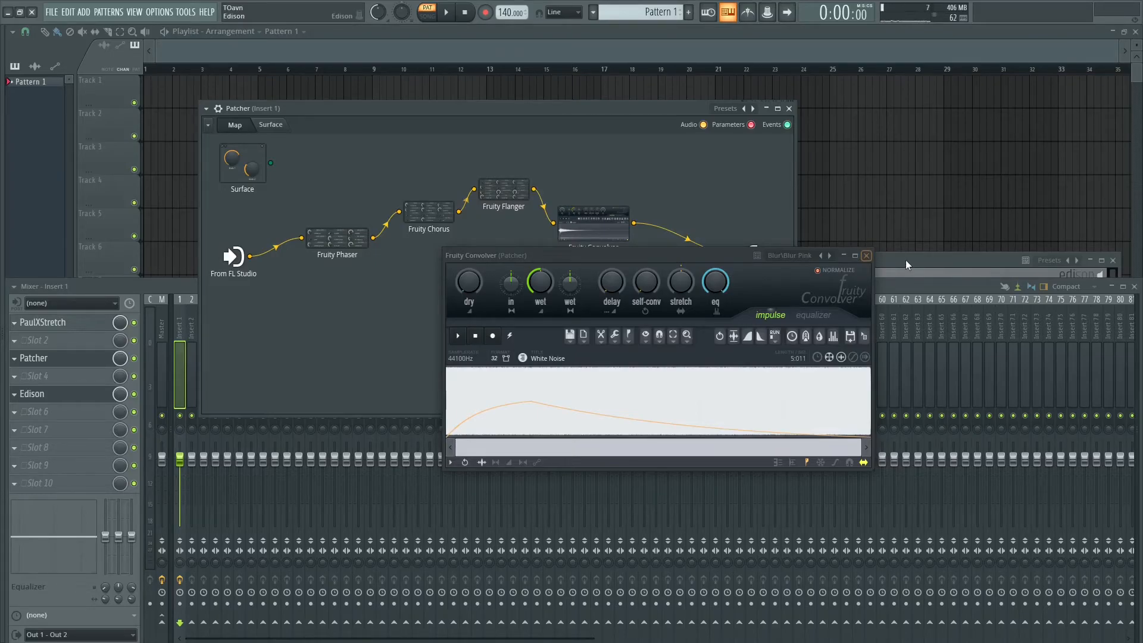
Apply an Equalizer curve to the Edison recording that rolls off the lows below about 100 Hz
left_click_drag(906, 259, 780, 188)
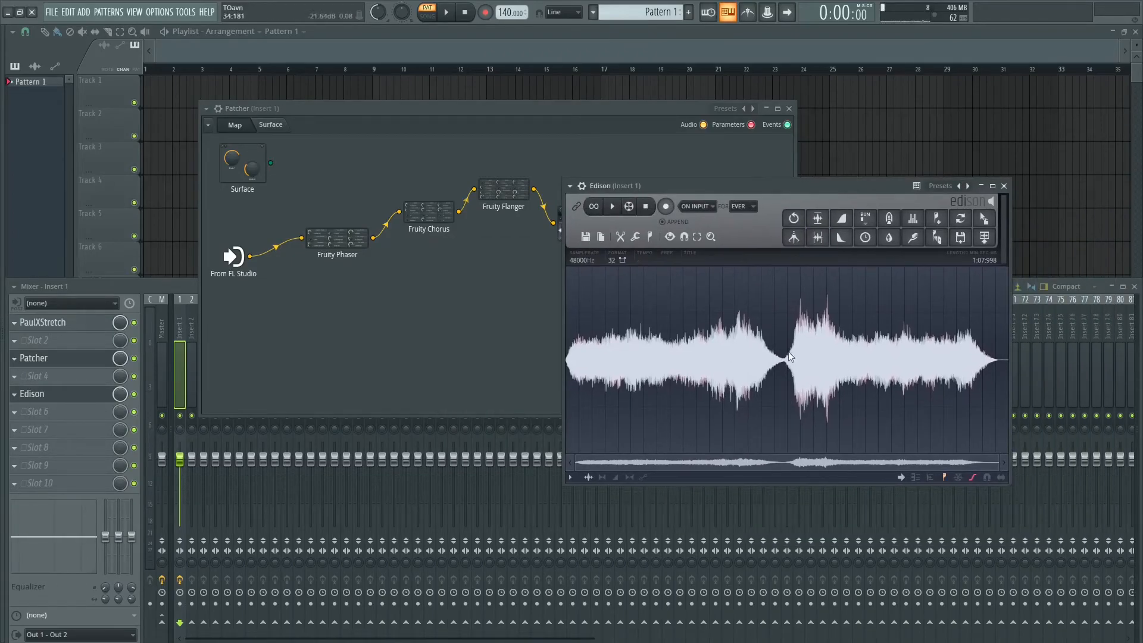
left_click(912, 218)
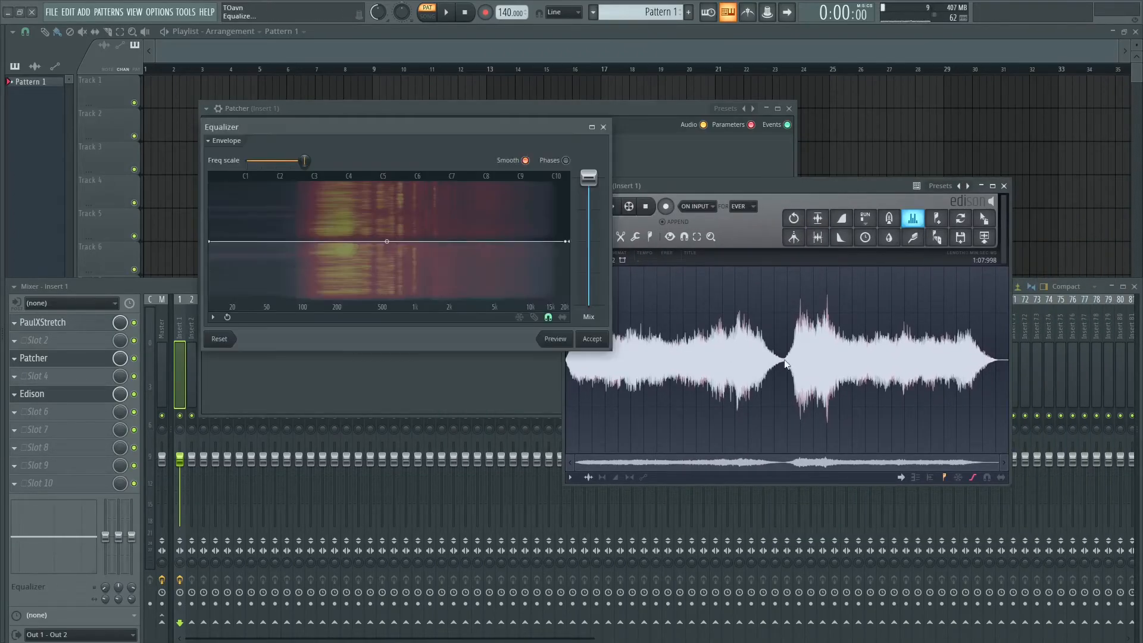
right_click(307, 241)
left_click_drag(211, 241, 252, 310)
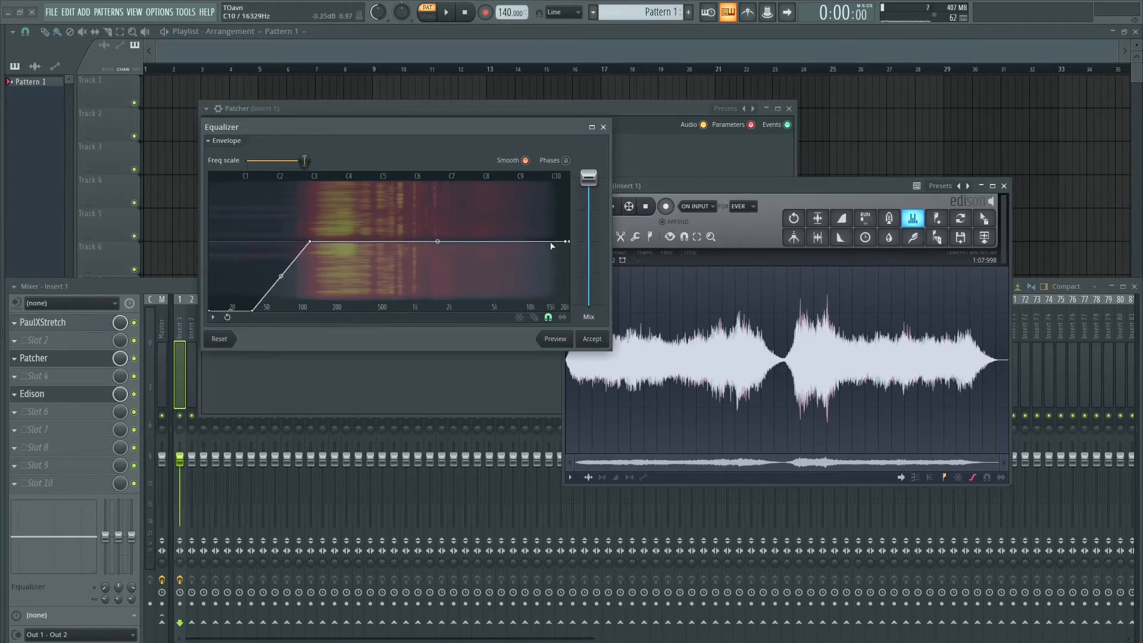
left_click(591, 338)
Select the entire Edison recording and apply the Blur tool to it
double_click(862, 309)
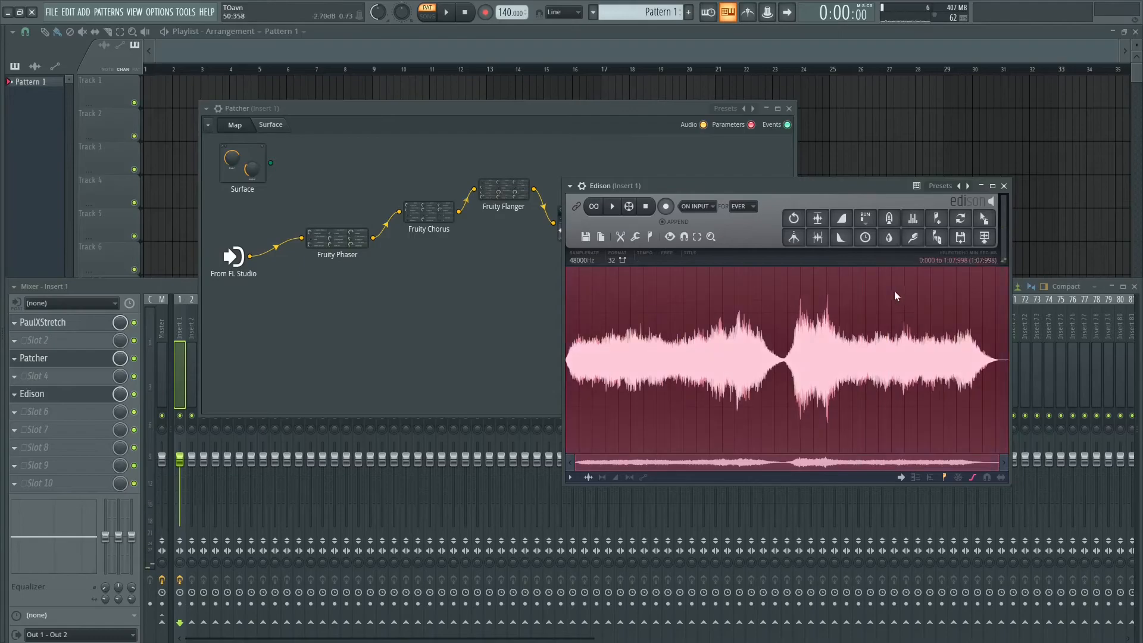
left_click(893, 239)
left_click(531, 357)
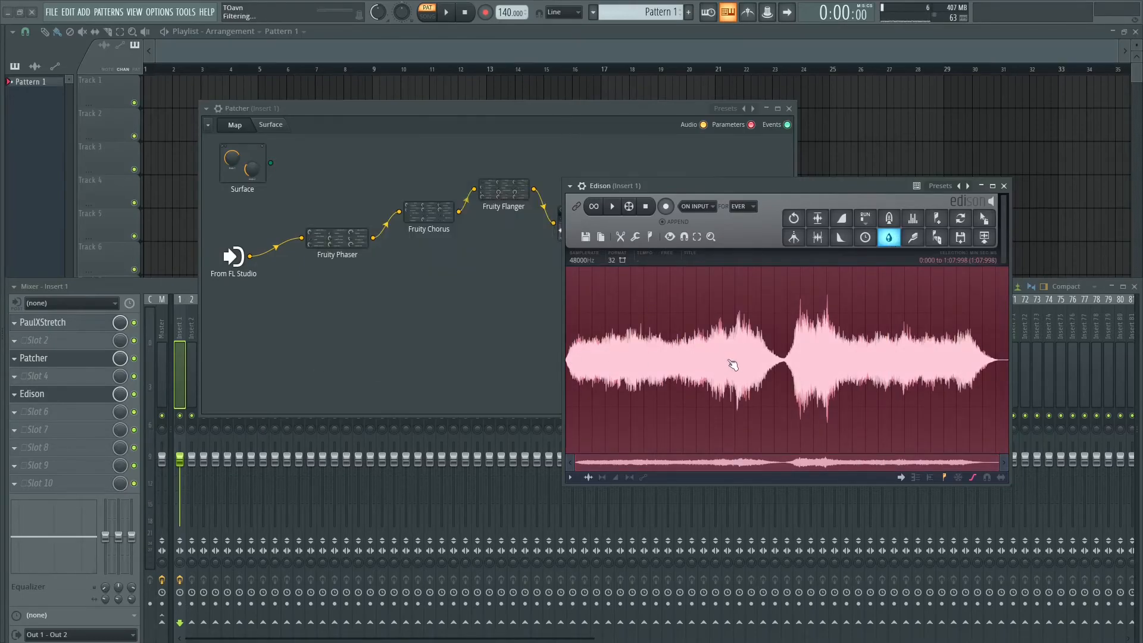
Play back the blurred Edison recording, auditioning several points in its second half, and stop playback
left_click(748, 363)
key("space")
left_click(869, 370)
left_click(912, 369)
left_click(943, 370)
left_click(830, 364)
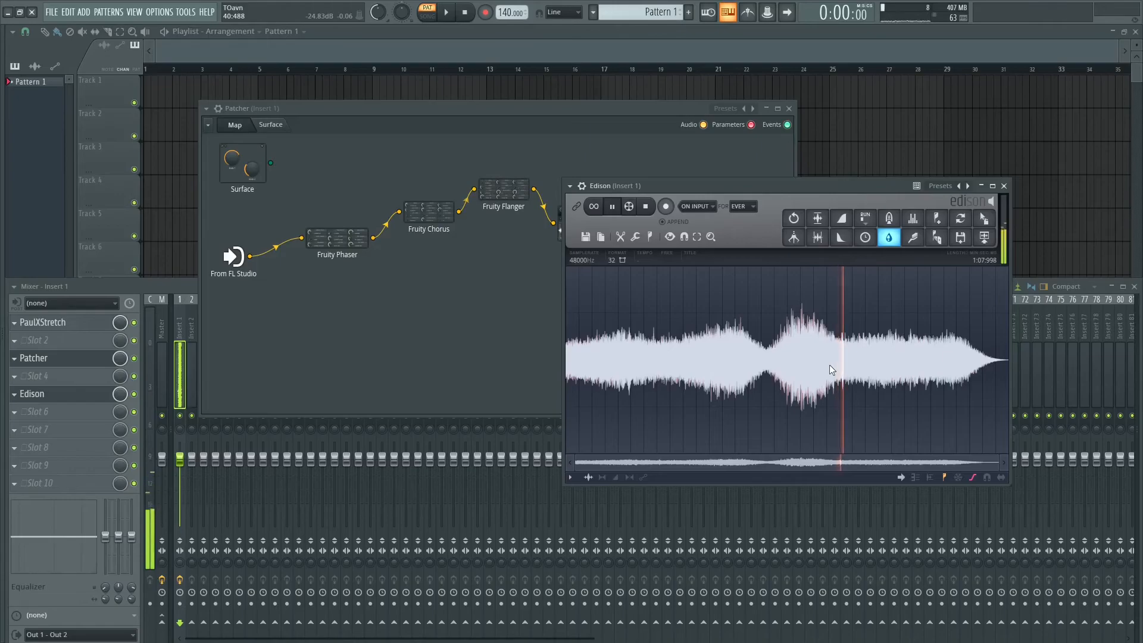
key("space")
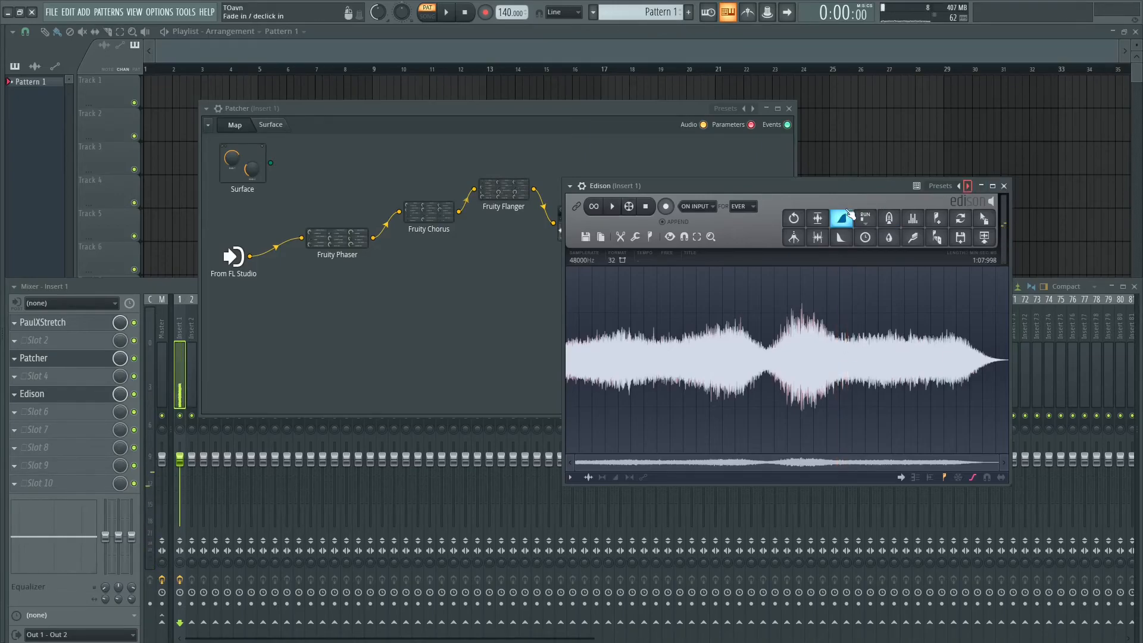
Move the Edison and Patcher windows apart, and reposition the Convolver node slightly higher and the Flanger node lower than the Chorus
left_click_drag(845, 188, 948, 354)
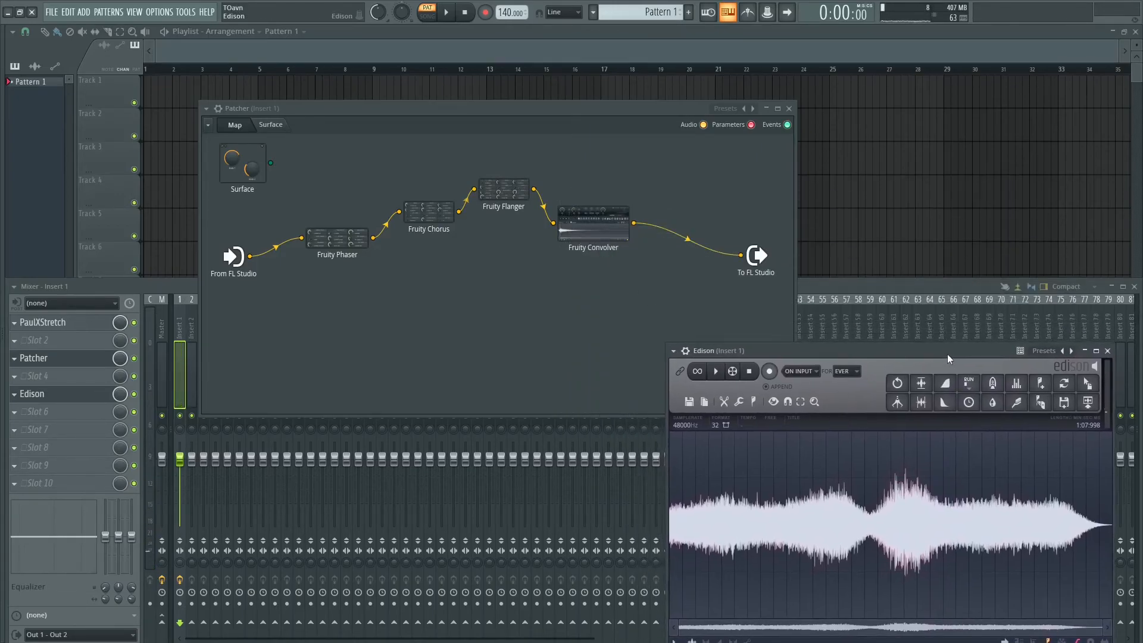
left_click_drag(608, 126, 419, 38)
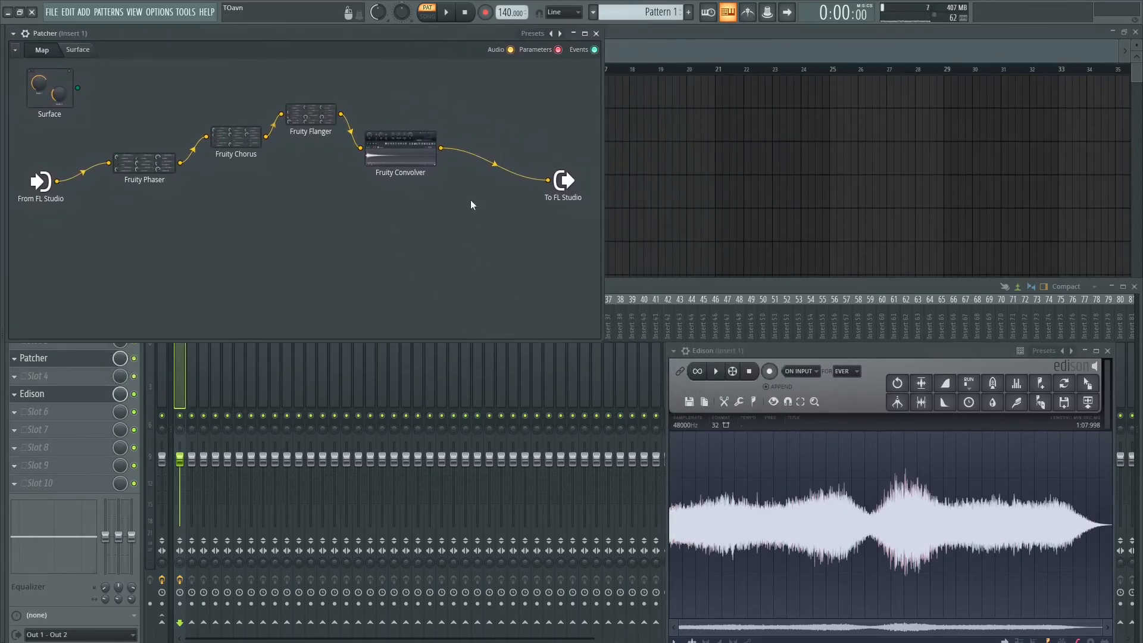
left_click_drag(402, 148, 427, 137)
left_click_drag(311, 114, 330, 161)
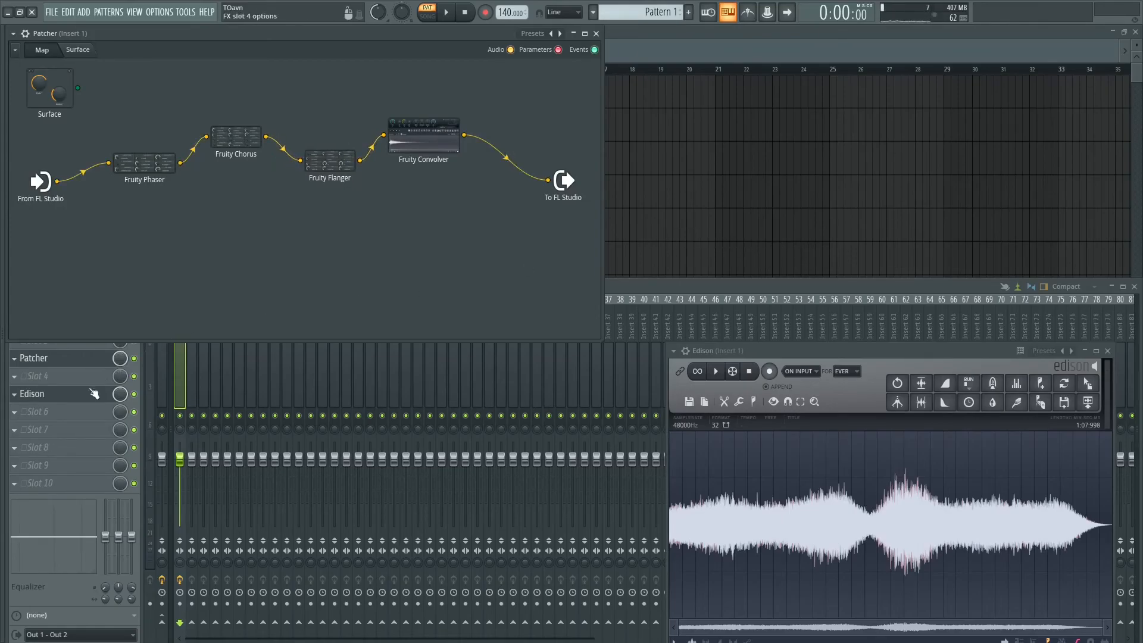
Open PaulXStretch from the Insert 1 effect slots to review its settings, close it, and bring the Patcher map back to the front
left_click(691, 298)
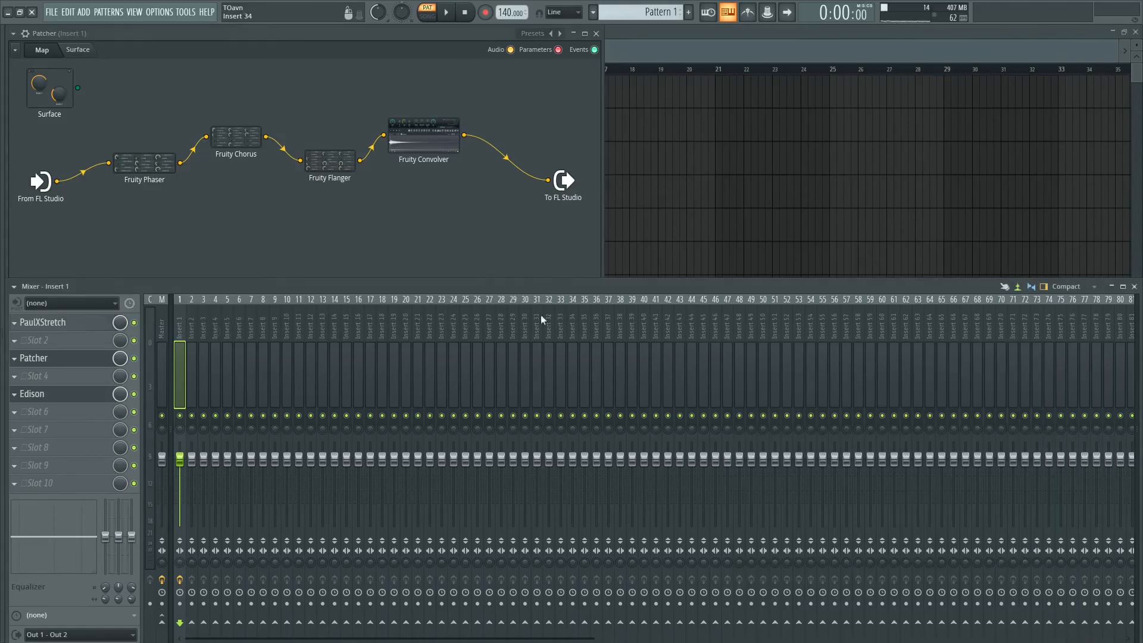
left_click(54, 322)
left_click_drag(638, 140, 653, 147)
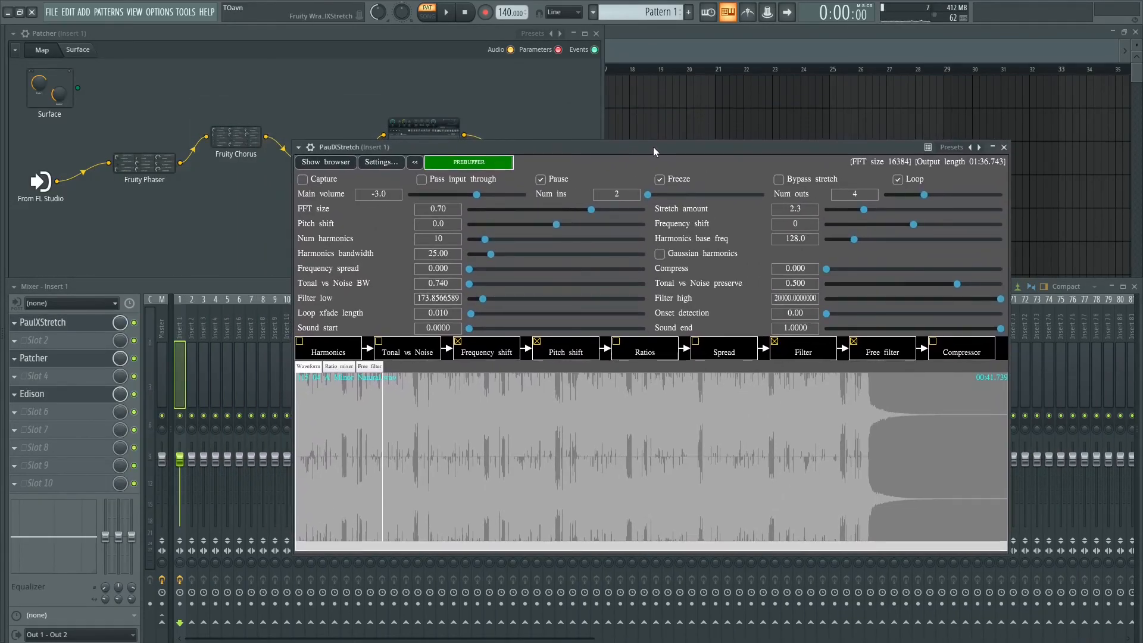
left_click(1004, 147)
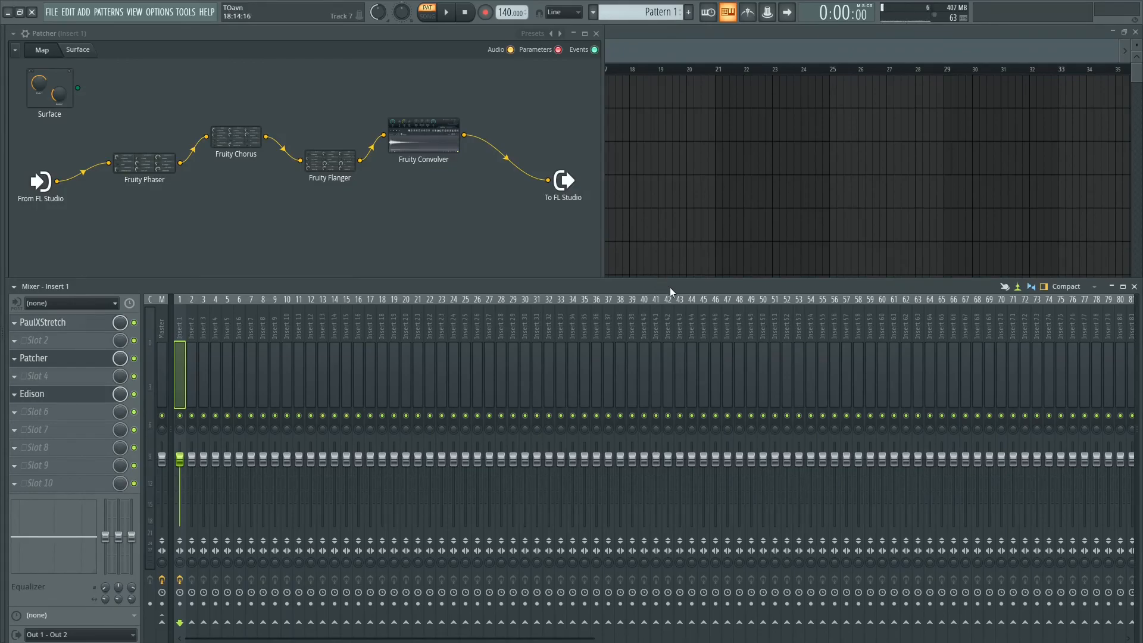
left_click(545, 233)
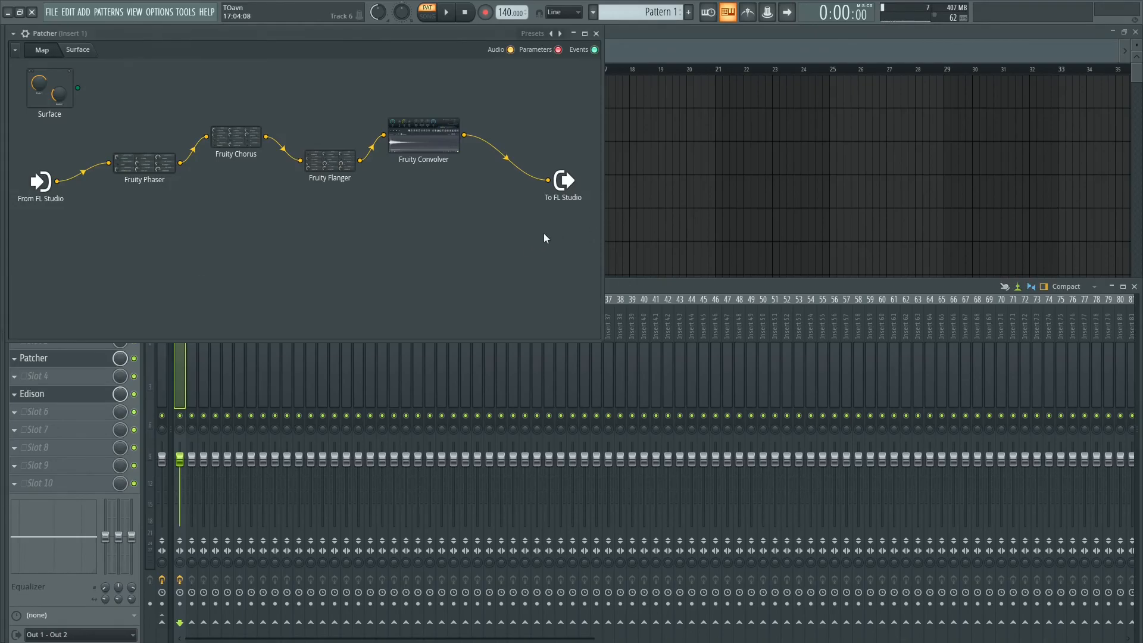